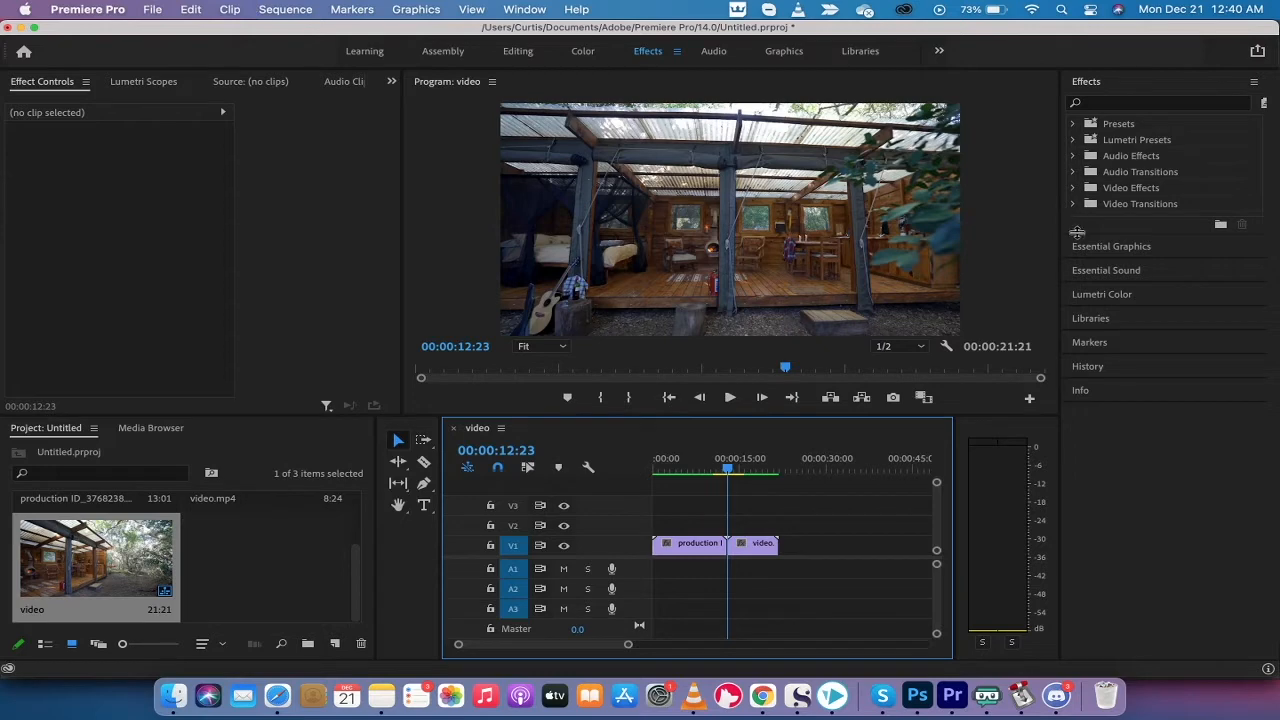
# Drag the divider below the Effects panel down to give the panel more vertical room
pyautogui.moveTo(1090, 233); pyautogui.dragTo(1094, 287)
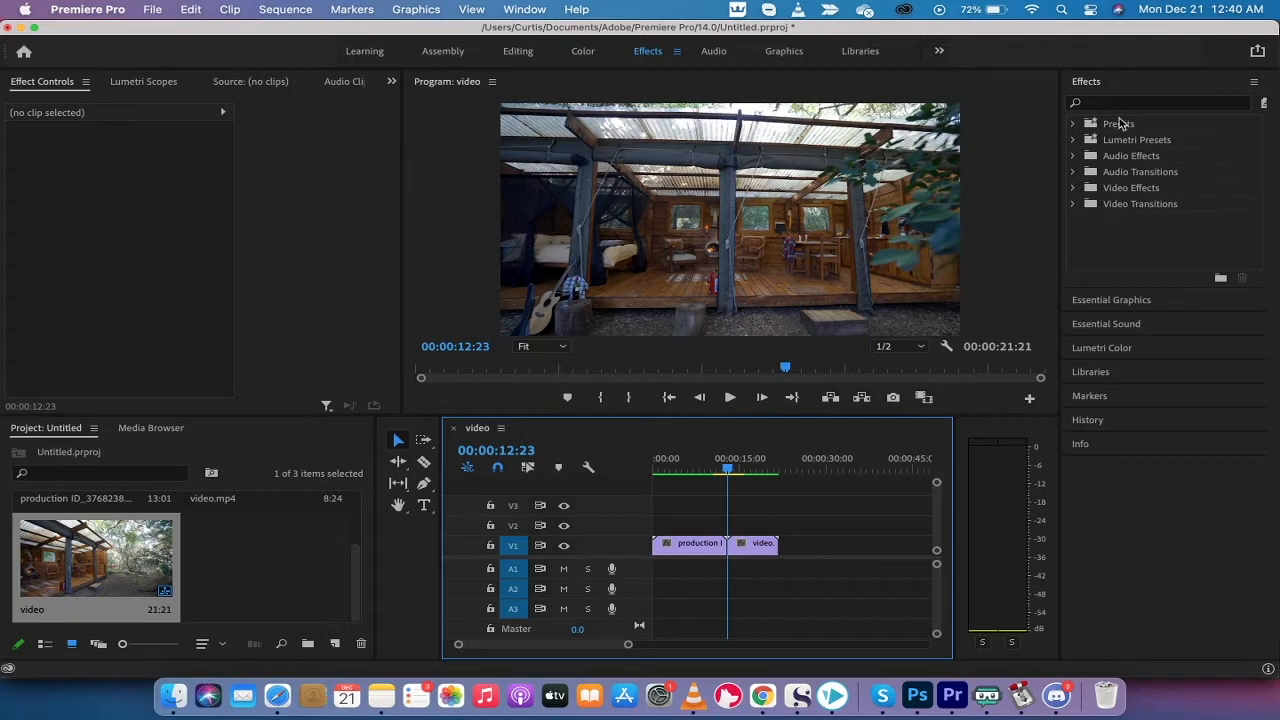
# Browse the Video Transitions Slide, Wipe and 3D Motion folders, then collapse them all again
pyautogui.click(521, 6)
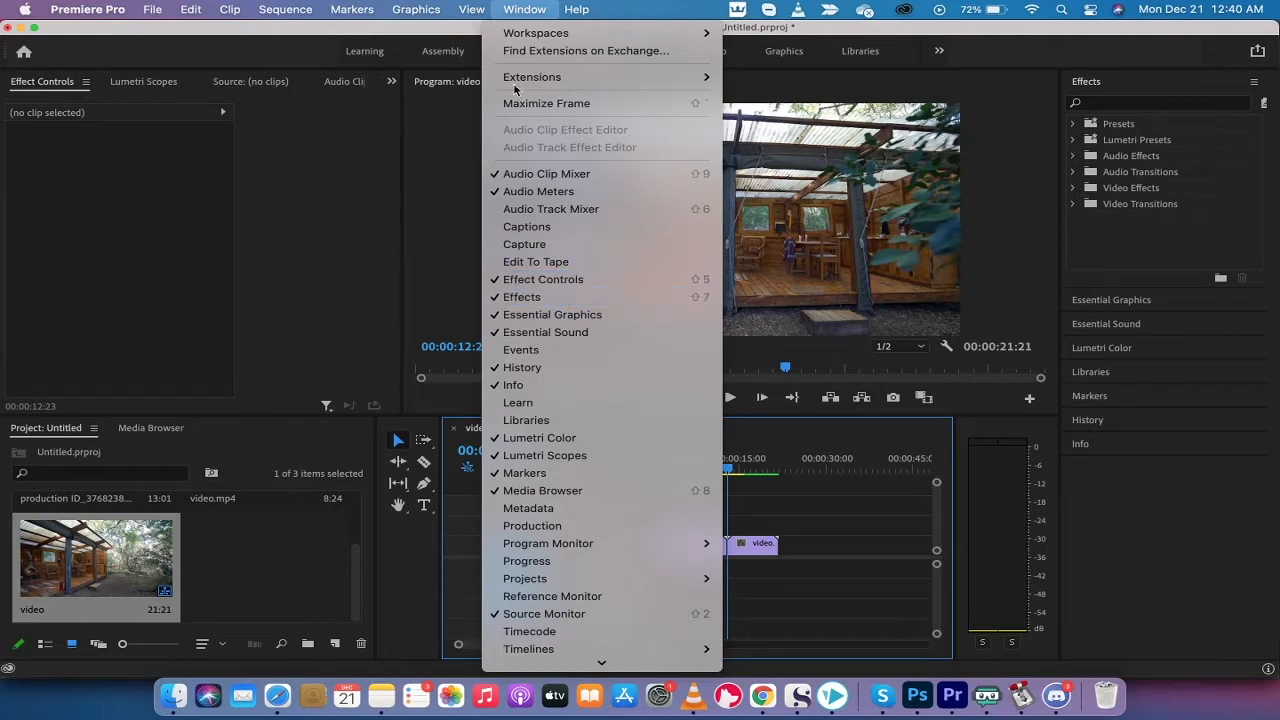
pyautogui.click(510, 6)
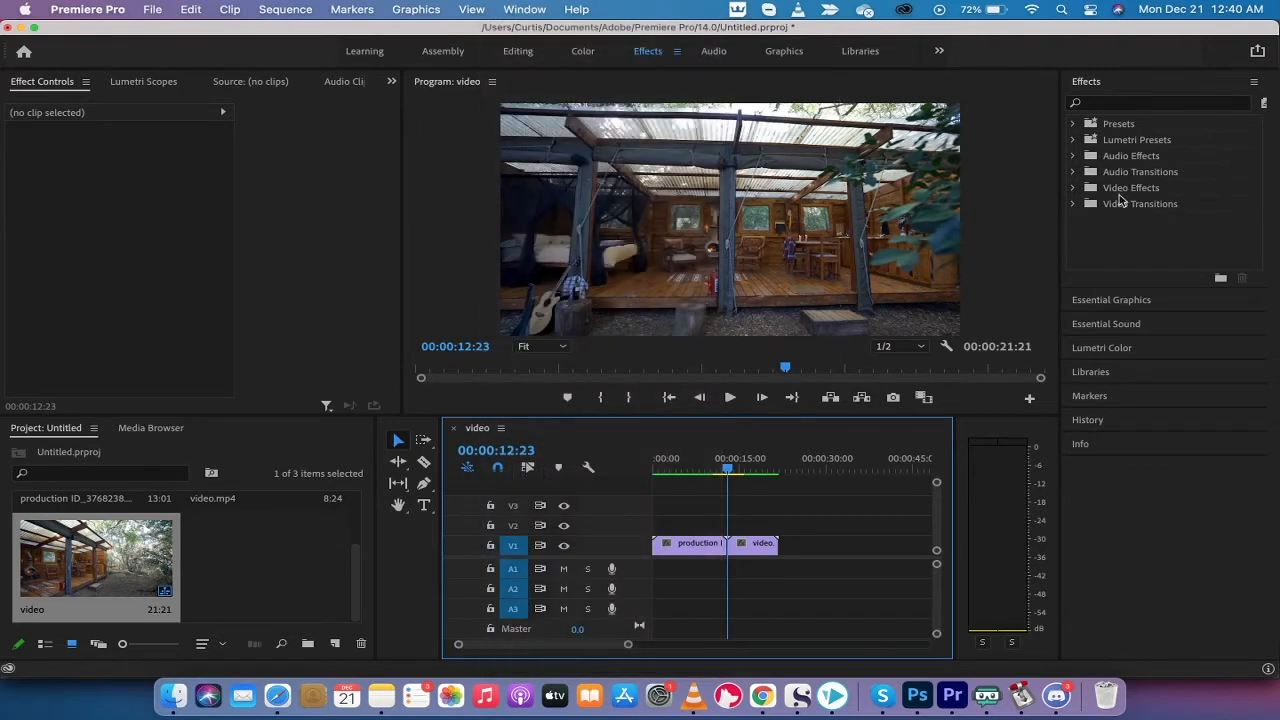
pyautogui.click(1075, 204)
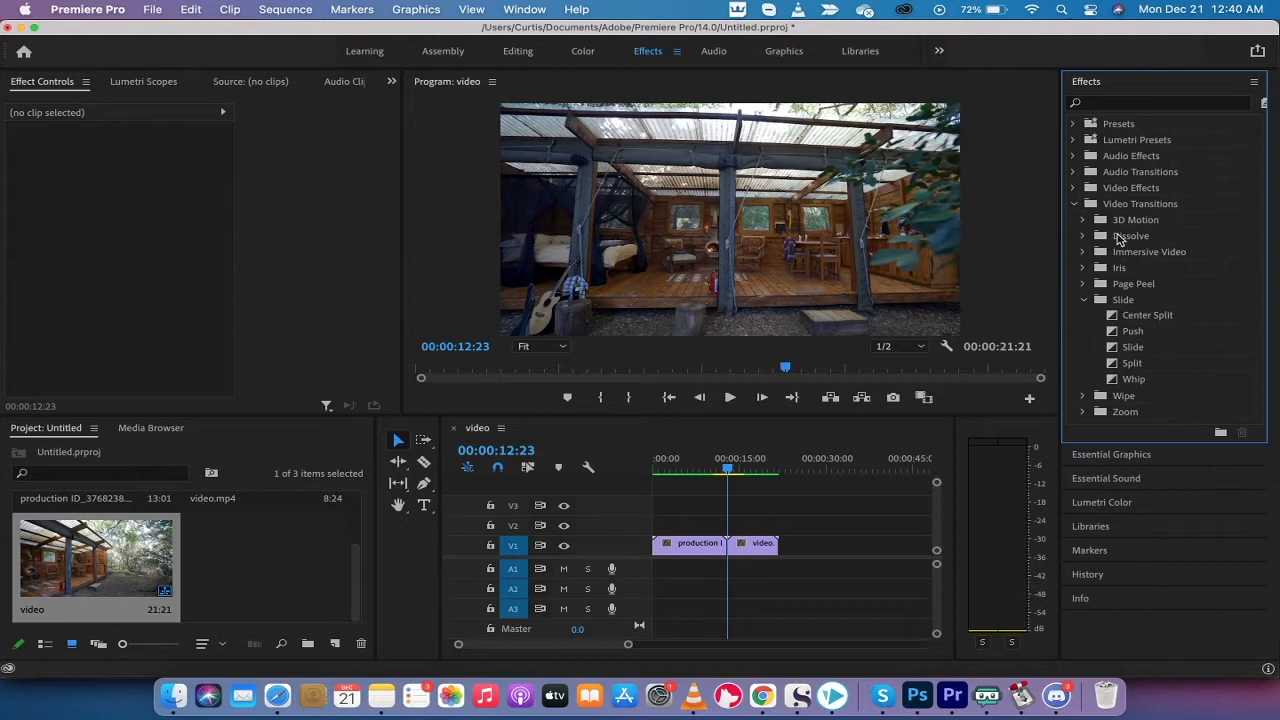
pyautogui.click(1084, 300)
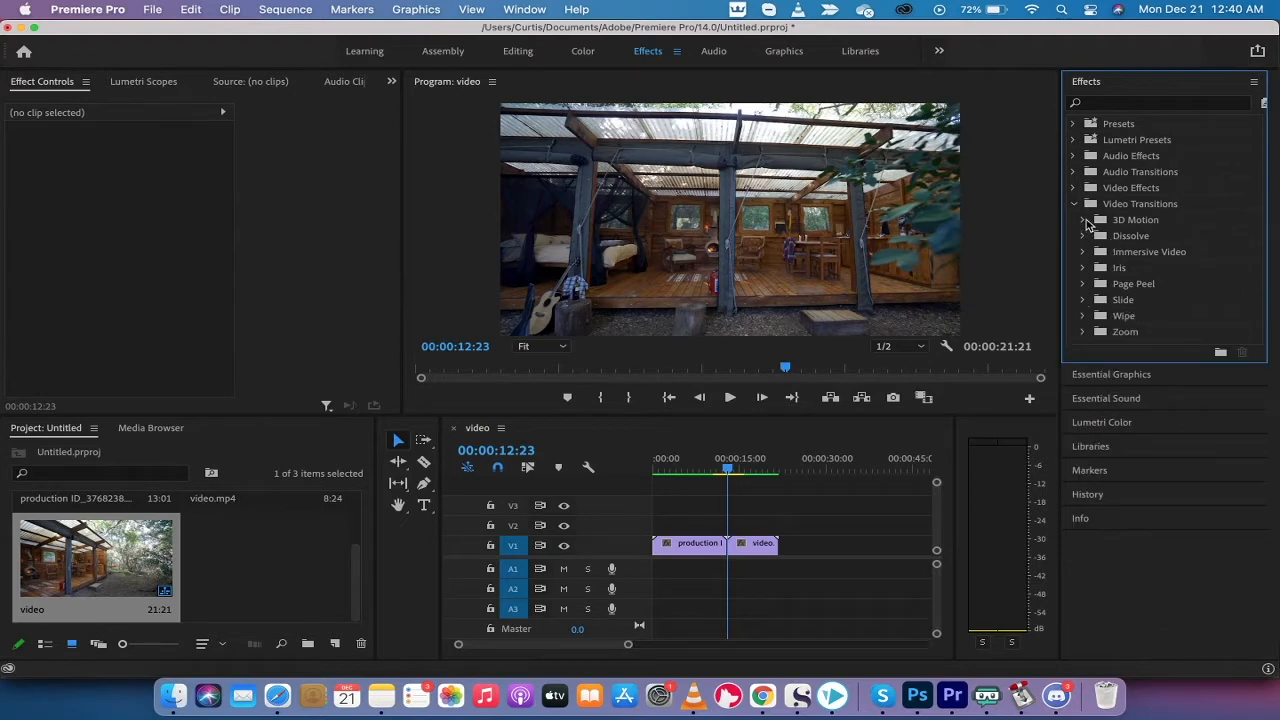
pyautogui.click(1087, 317)
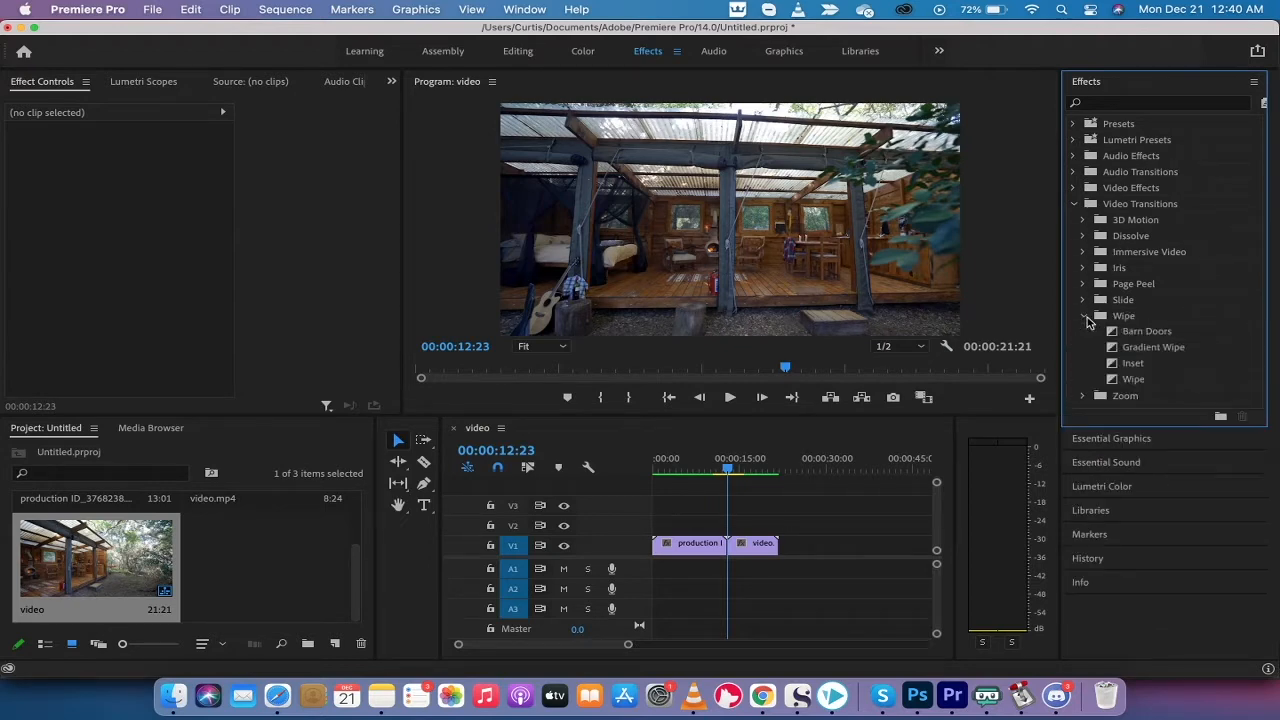
pyautogui.click(1086, 318)
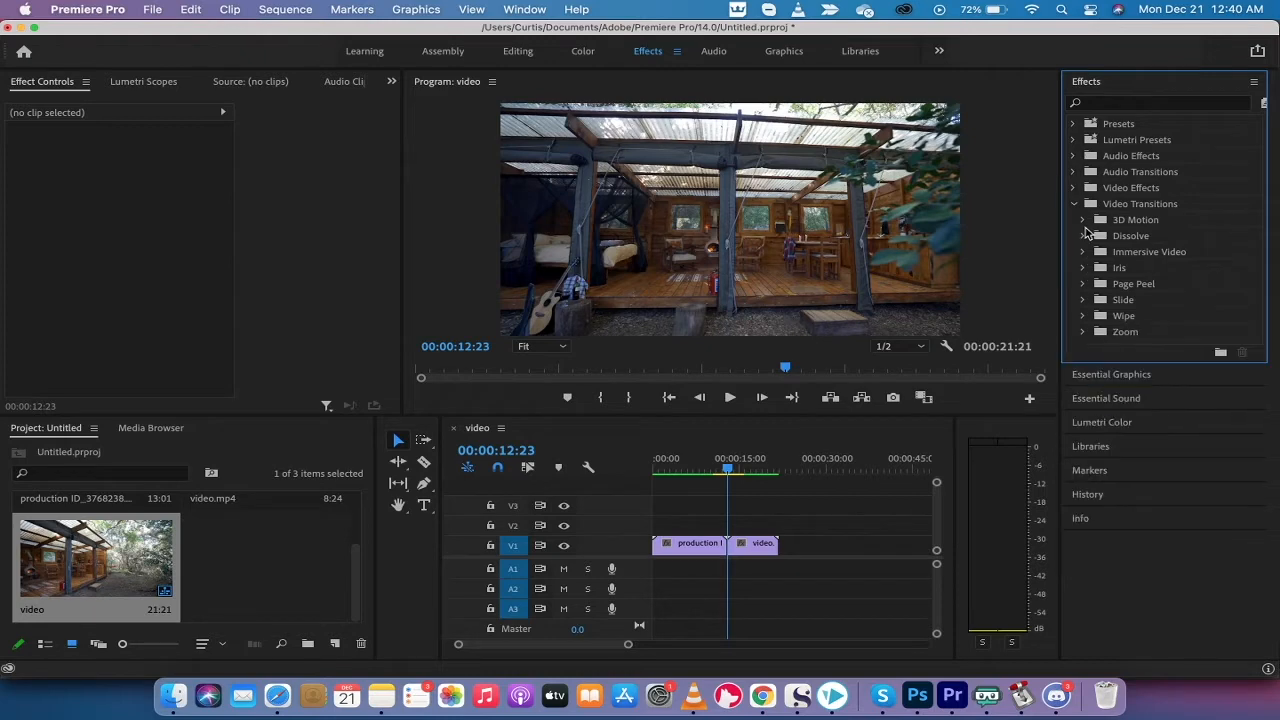
pyautogui.click(1083, 220)
pyautogui.click(1083, 220)
pyautogui.click(1077, 205)
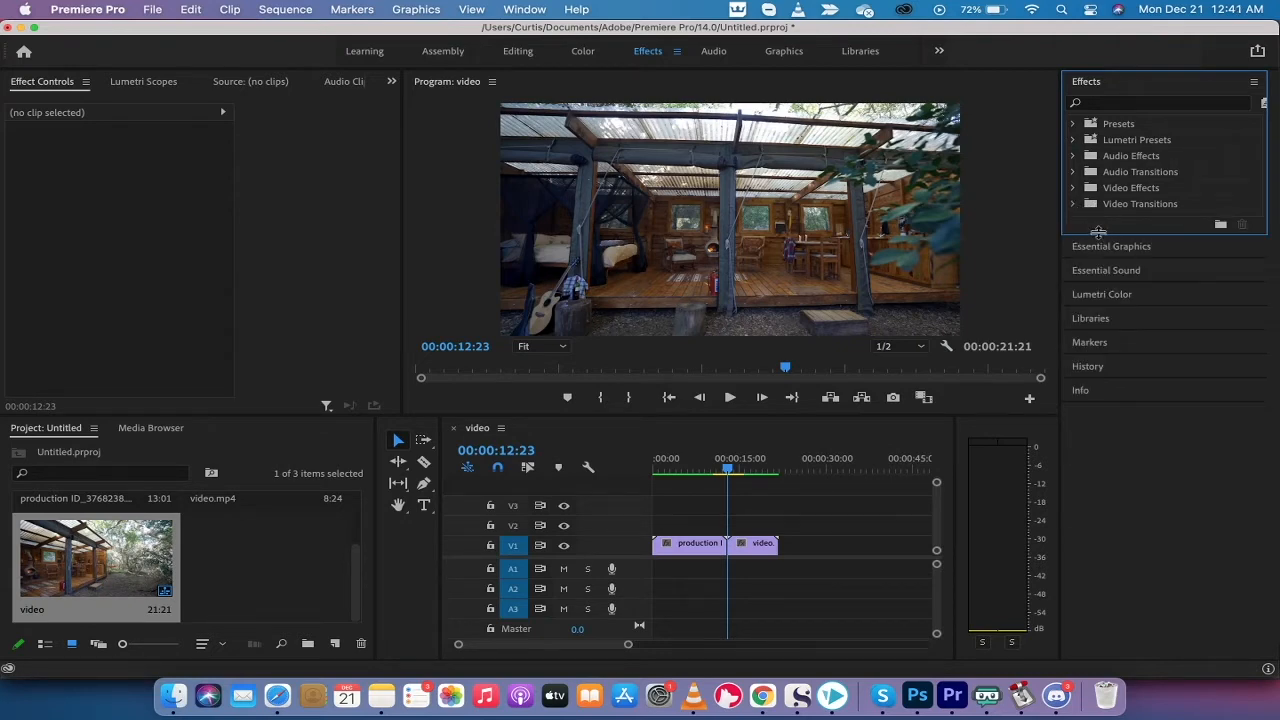
# Lengthen the Effects panel and resize the Project panel so clips appear as larger thumbnails
pyautogui.moveTo(1098, 232); pyautogui.dragTo(1100, 347)
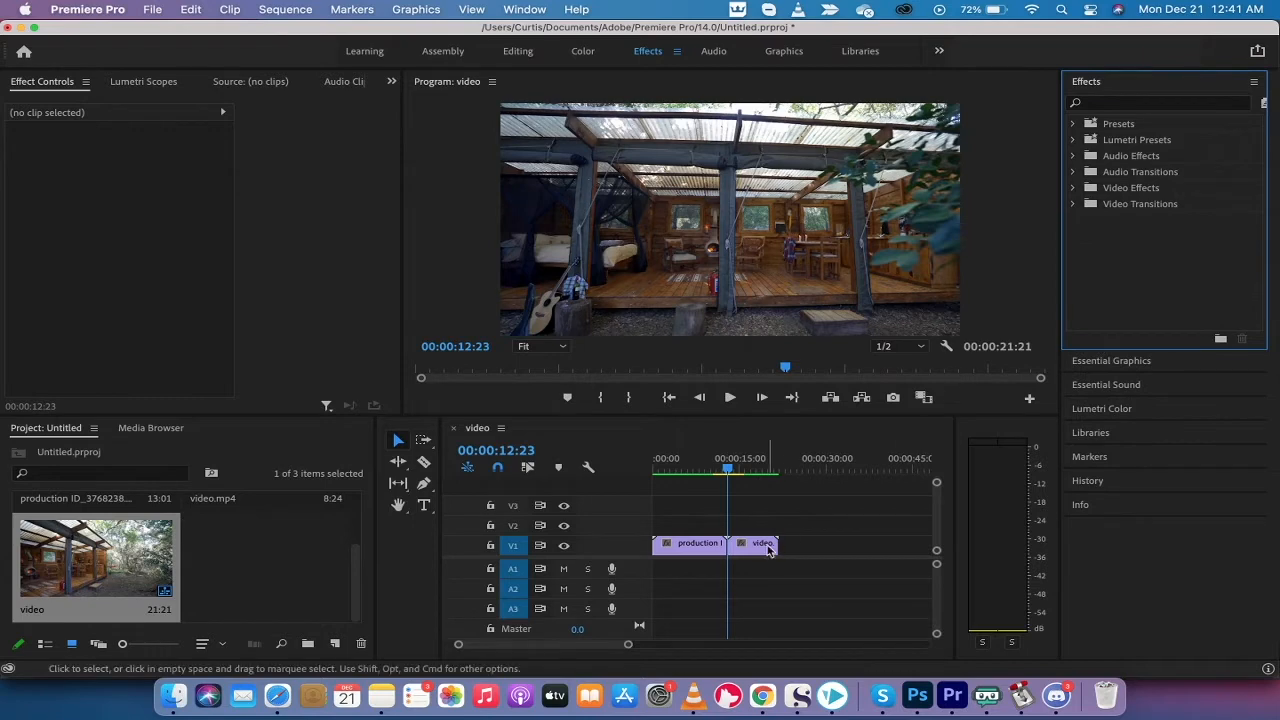
pyautogui.click(292, 548)
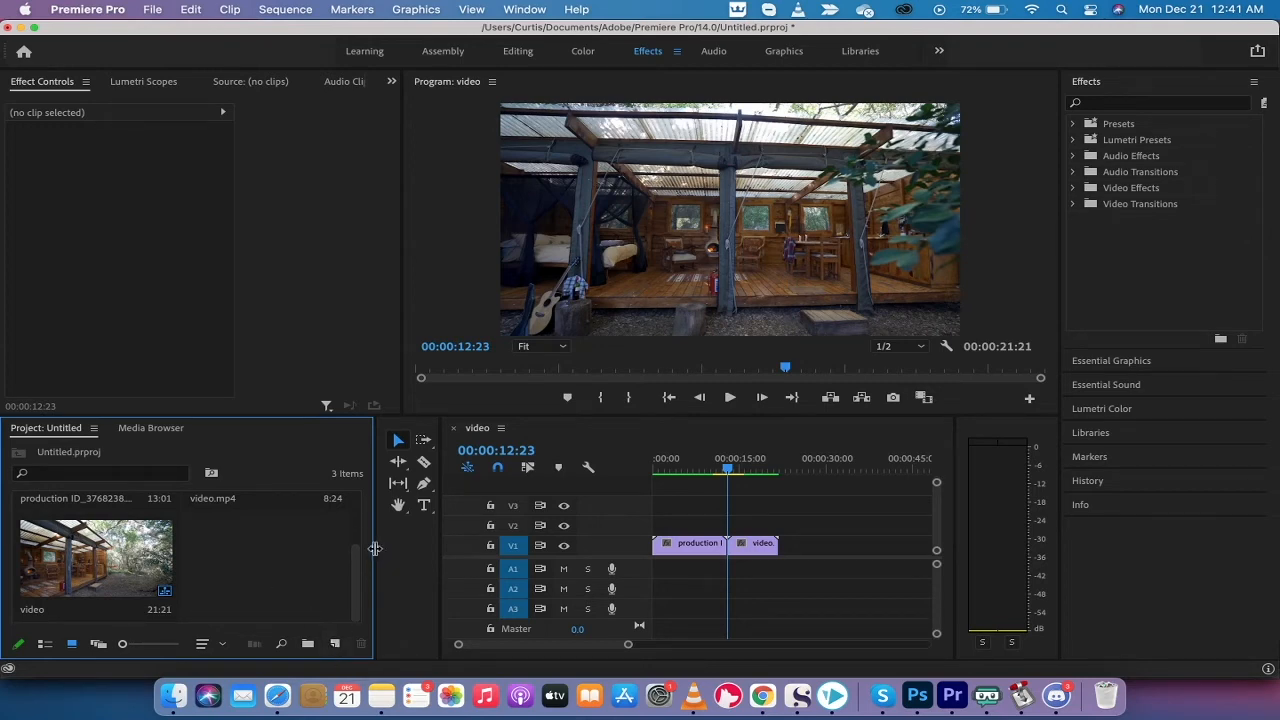
pyautogui.moveTo(374, 548); pyautogui.dragTo(269, 553)
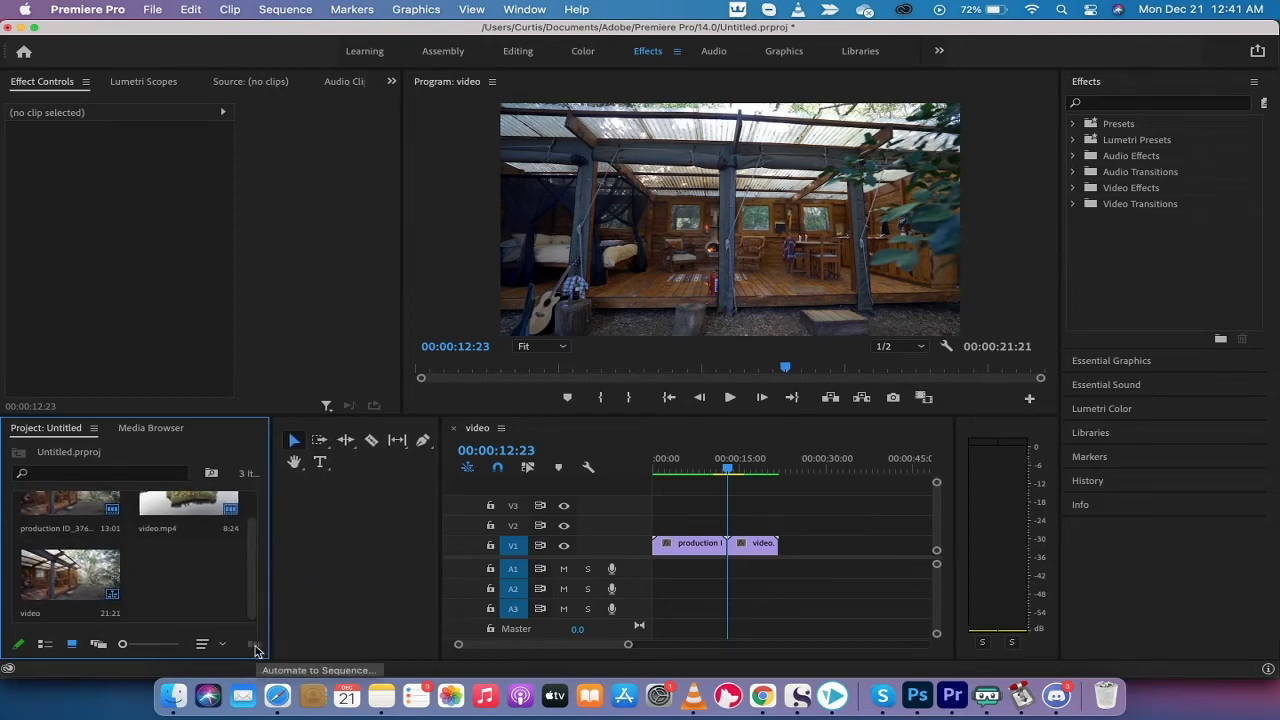
pyautogui.moveTo(270, 564); pyautogui.dragTo(352, 573)
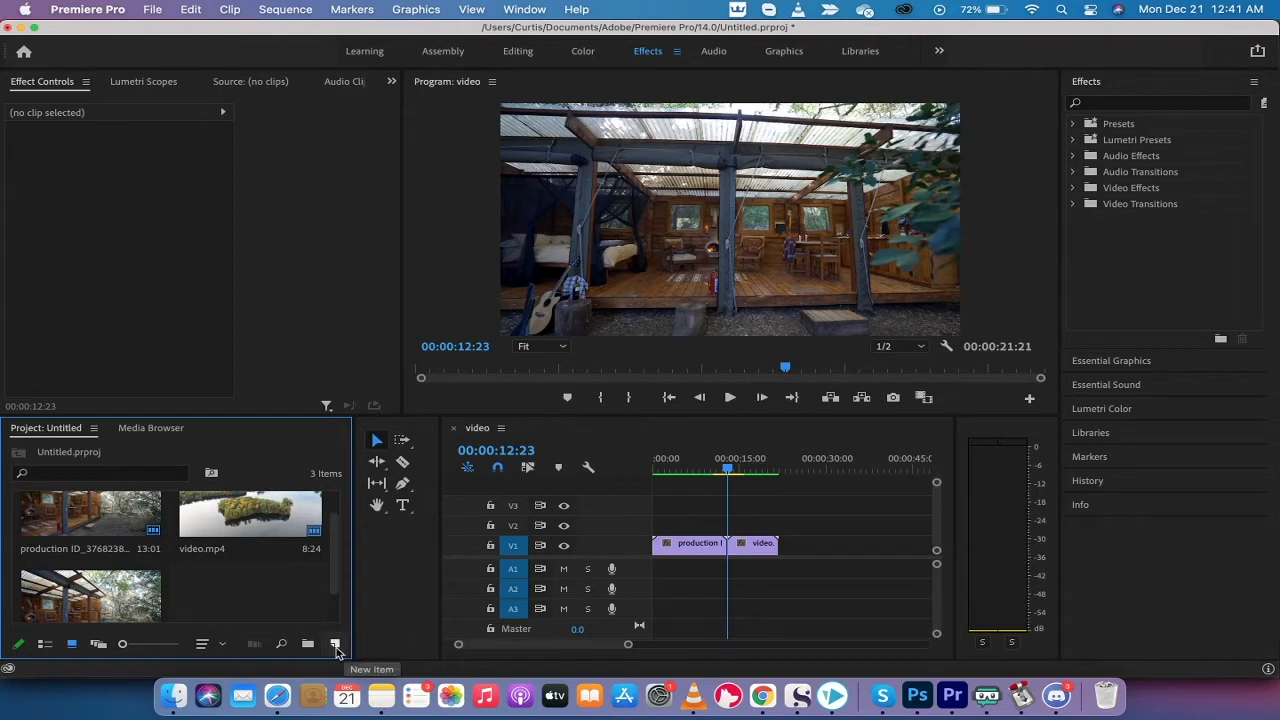
# Create a new 1920×1080, 25 fps Adjustment Layer from the Project panel's New Item menu
pyautogui.click(335, 645)
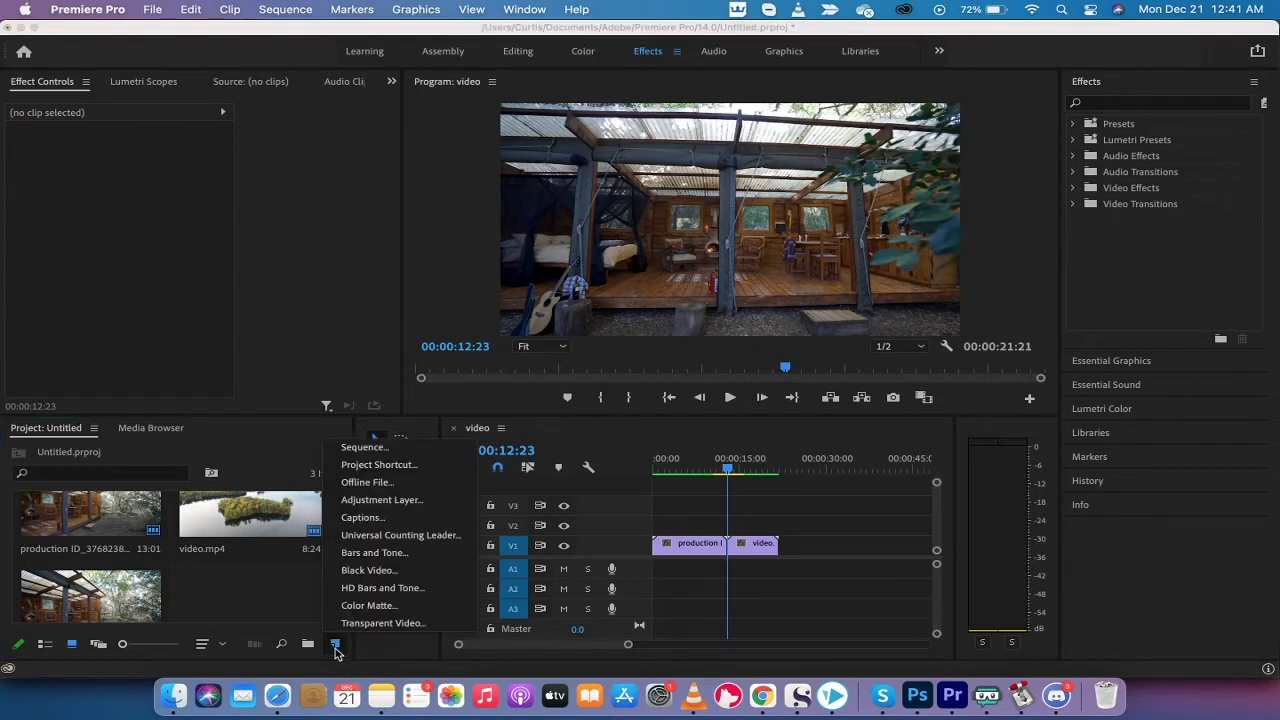
pyautogui.click(401, 502)
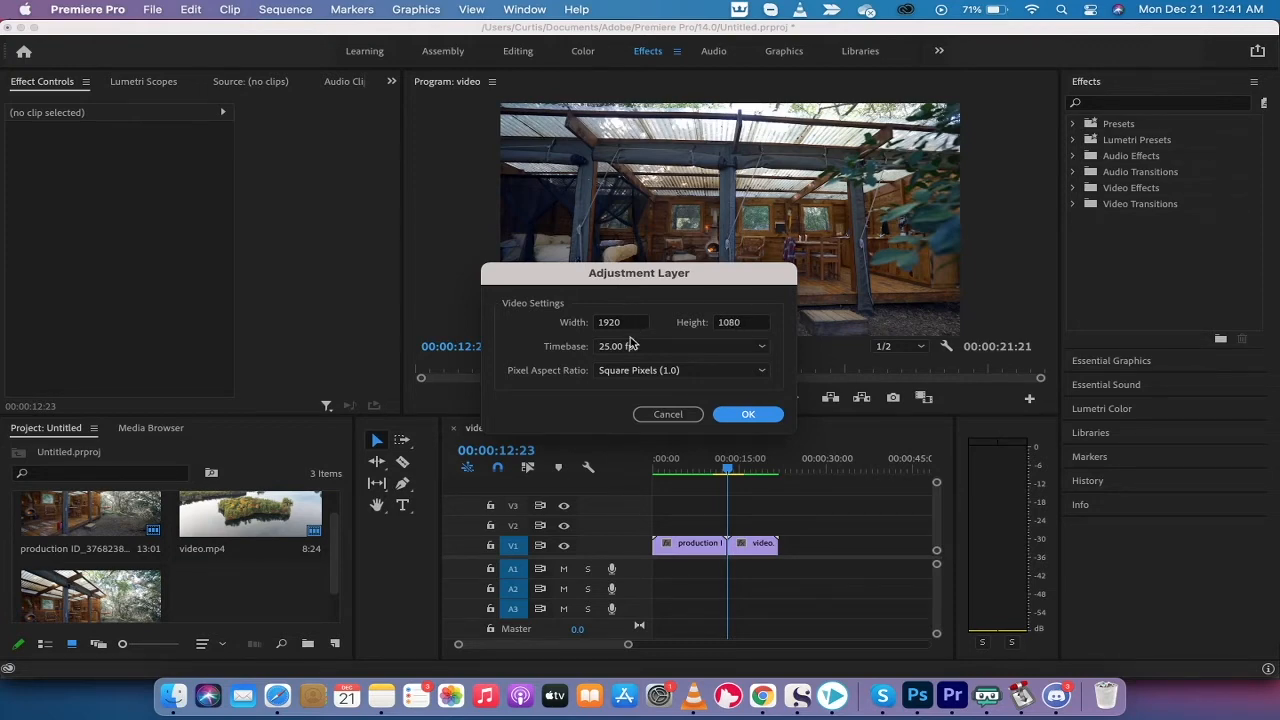
pyautogui.click(742, 424)
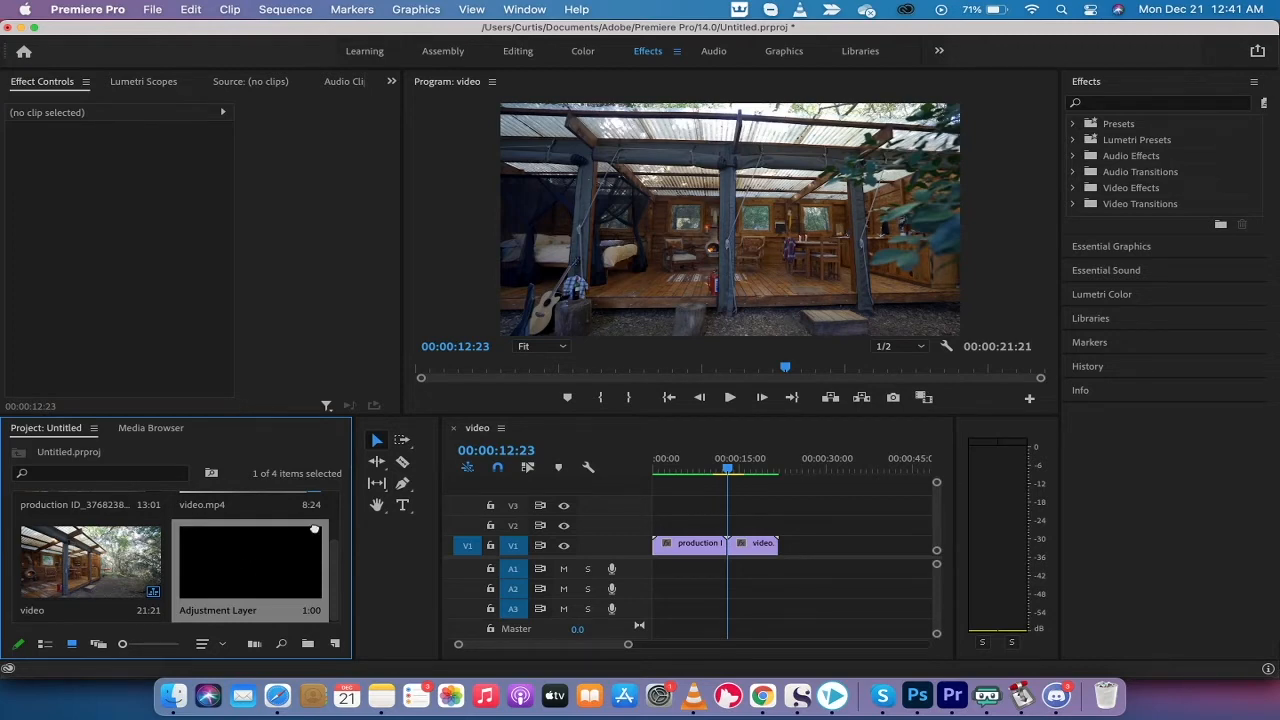
# Drop the Adjustment Layer onto track V2 and zoom the timeline in on it
pyautogui.moveTo(226, 576); pyautogui.dragTo(791, 523)
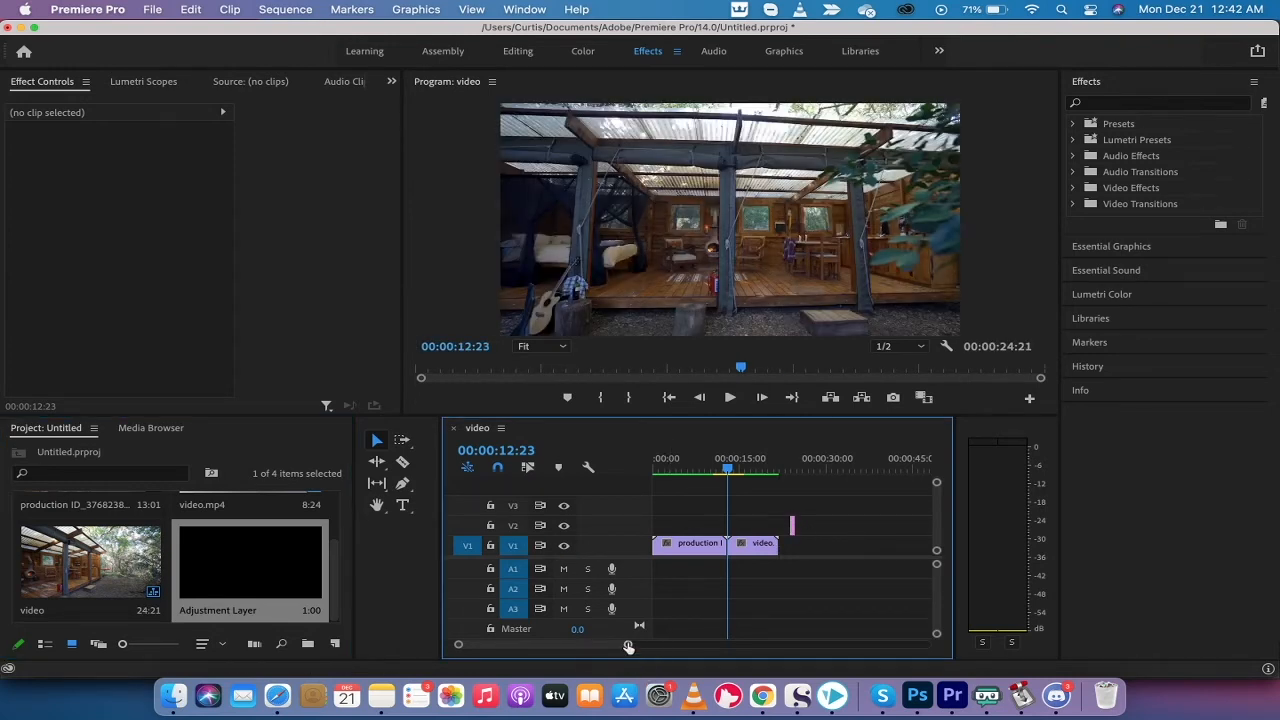
pyautogui.moveTo(628, 647); pyautogui.dragTo(588, 646)
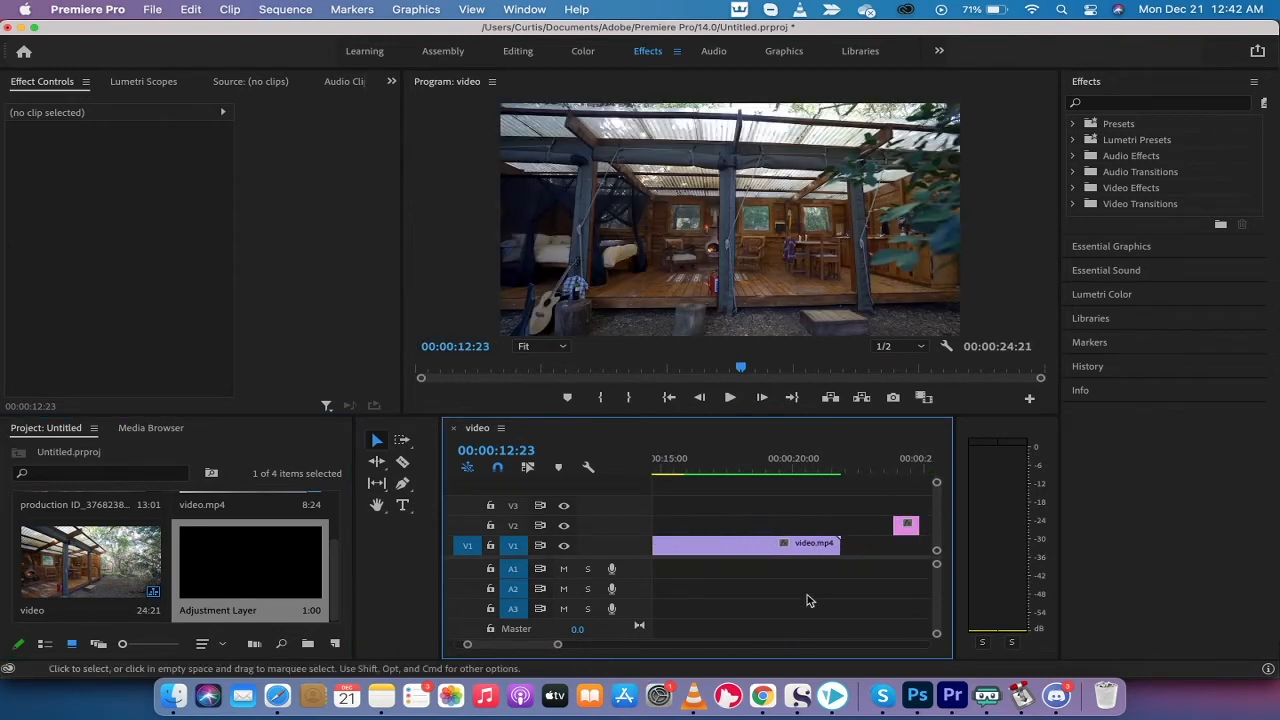
pyautogui.scroll(-5, 807, 594)
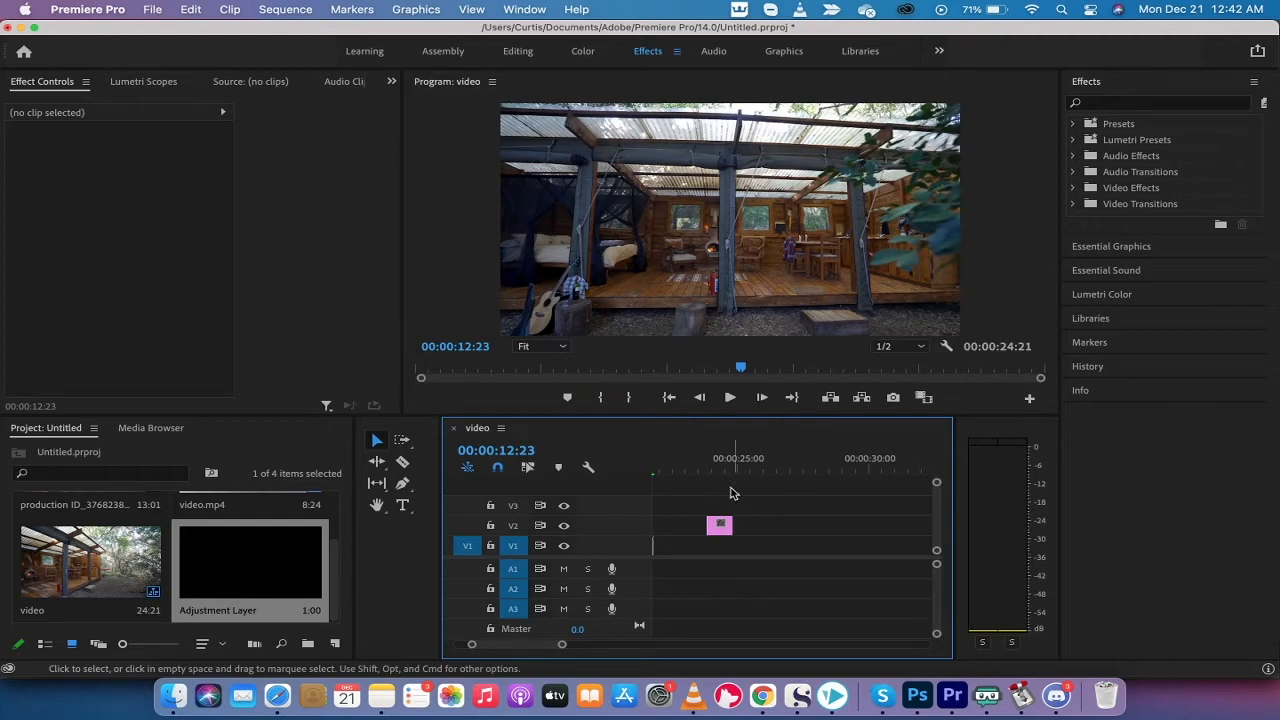
# Extend the Adjustment Layer's end so it lasts about two seconds
pyautogui.moveTo(714, 467); pyautogui.dragTo(709, 468)
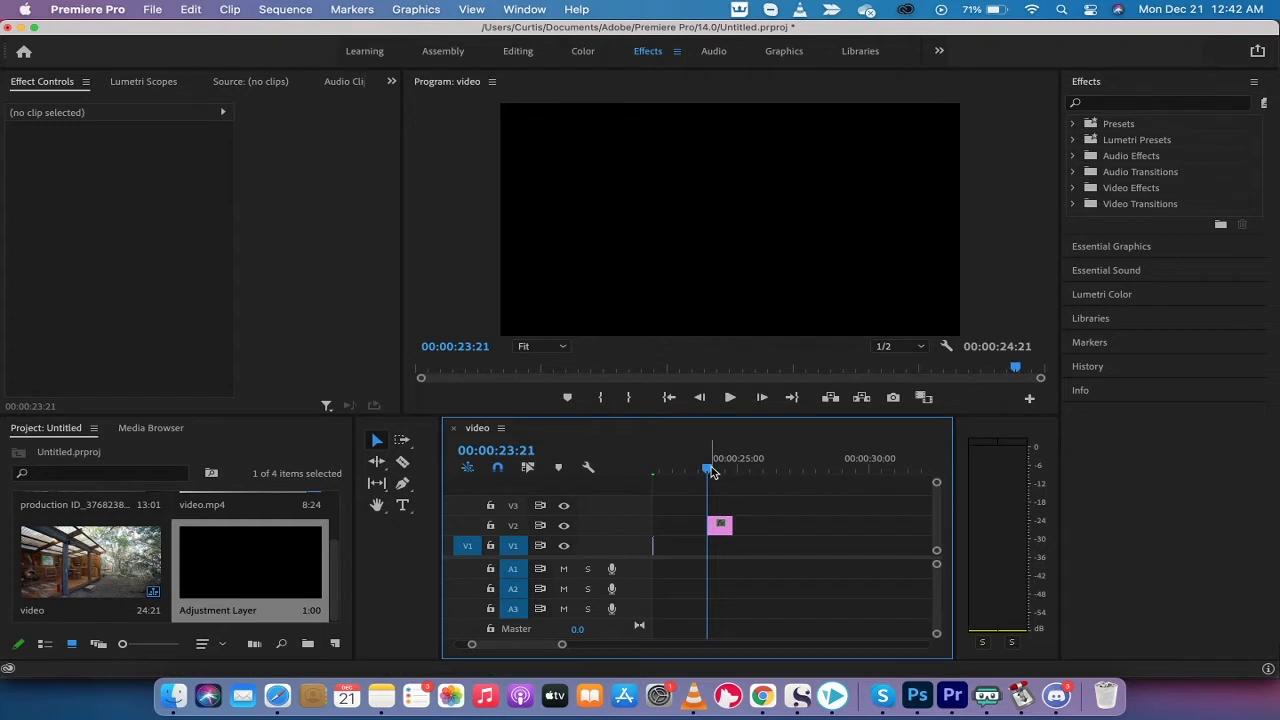
pyautogui.click(720, 527)
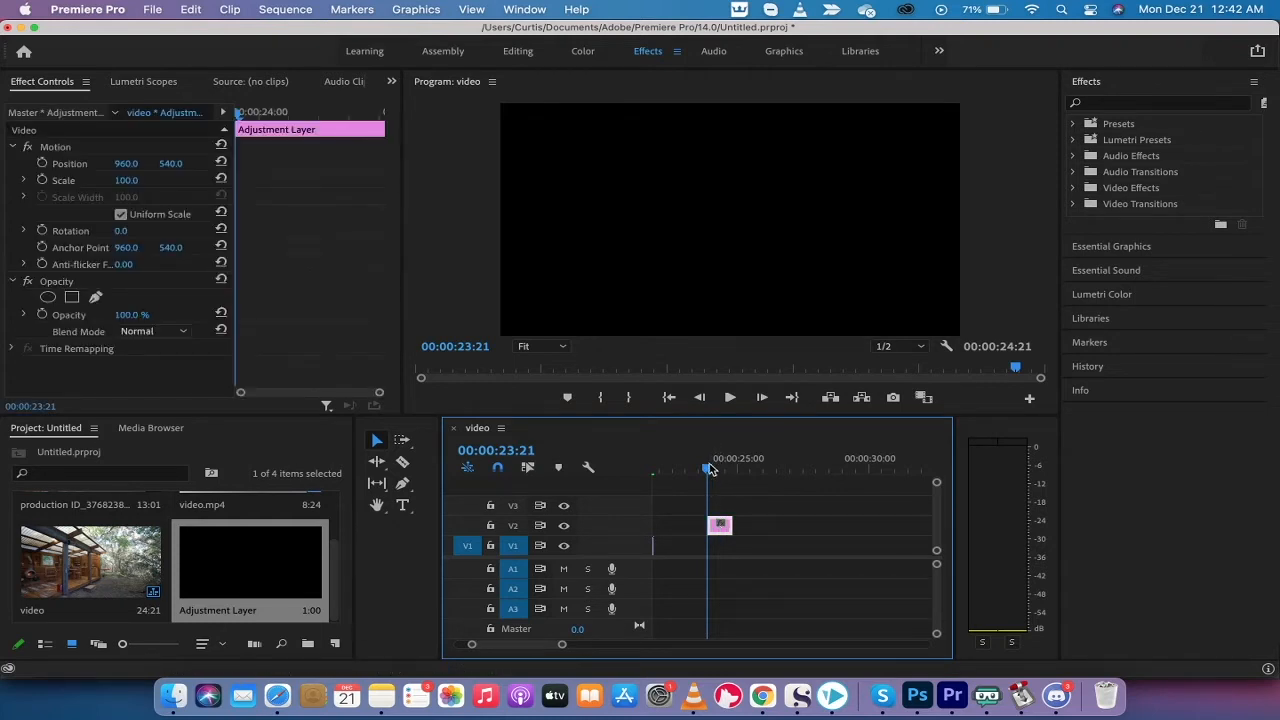
pyautogui.moveTo(709, 470); pyautogui.dragTo(733, 469)
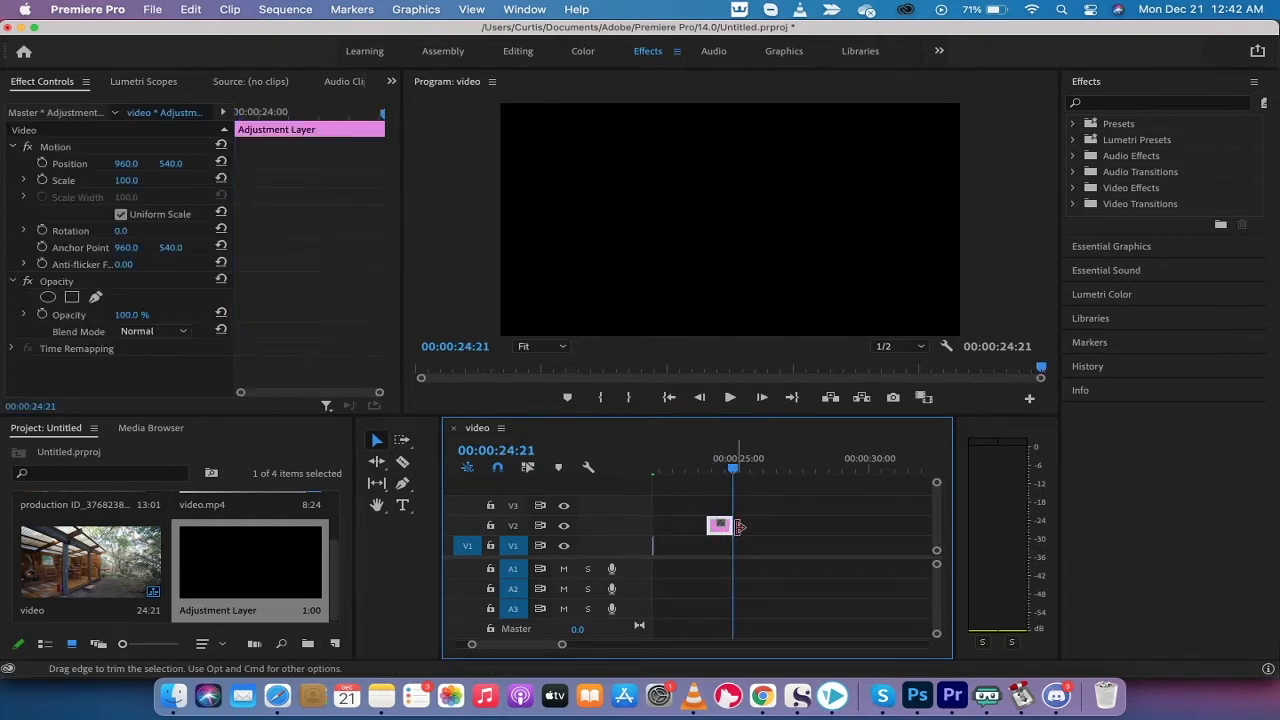
pyautogui.moveTo(737, 524); pyautogui.dragTo(762, 524)
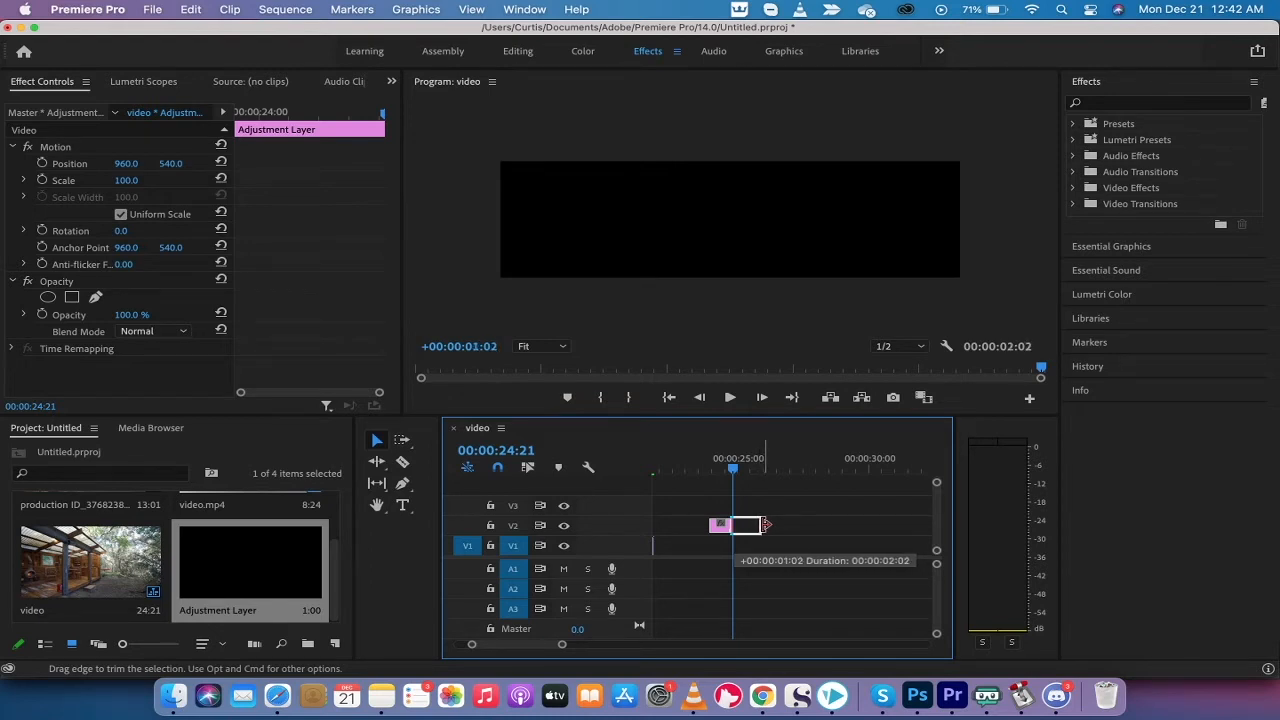
pyautogui.moveTo(763, 524); pyautogui.dragTo(762, 524)
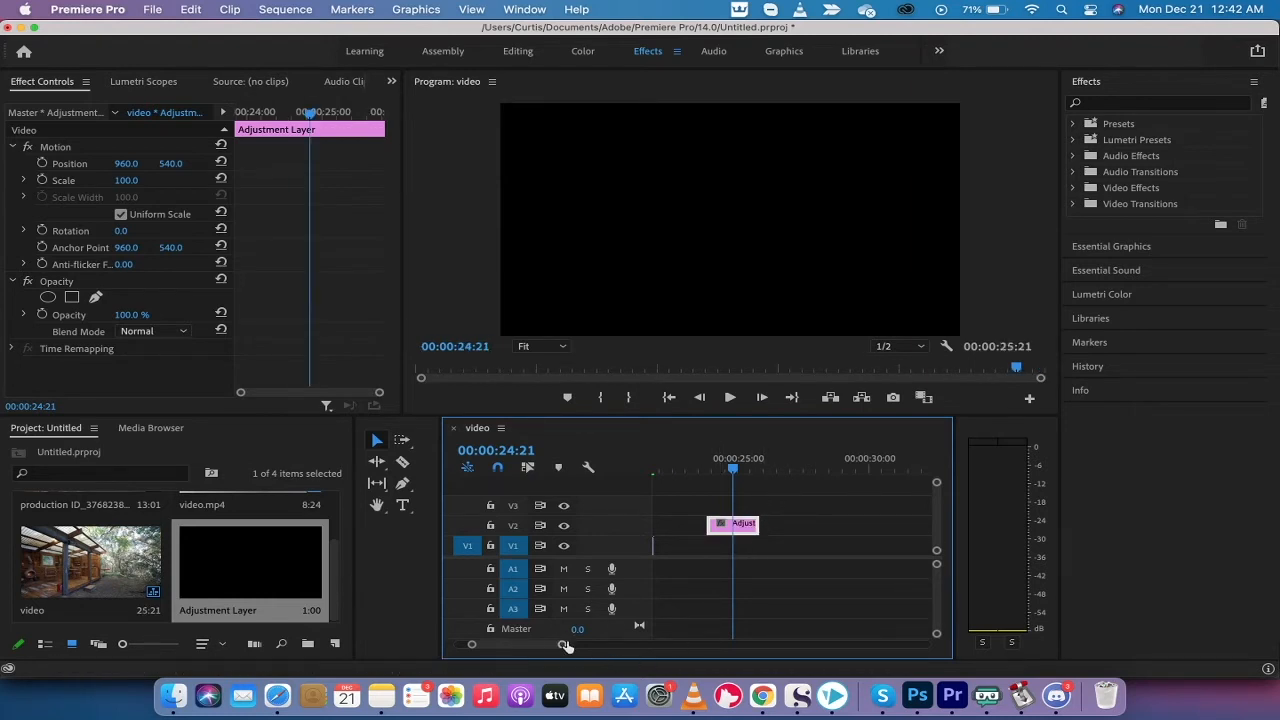
pyautogui.moveTo(563, 648); pyautogui.dragTo(621, 647)
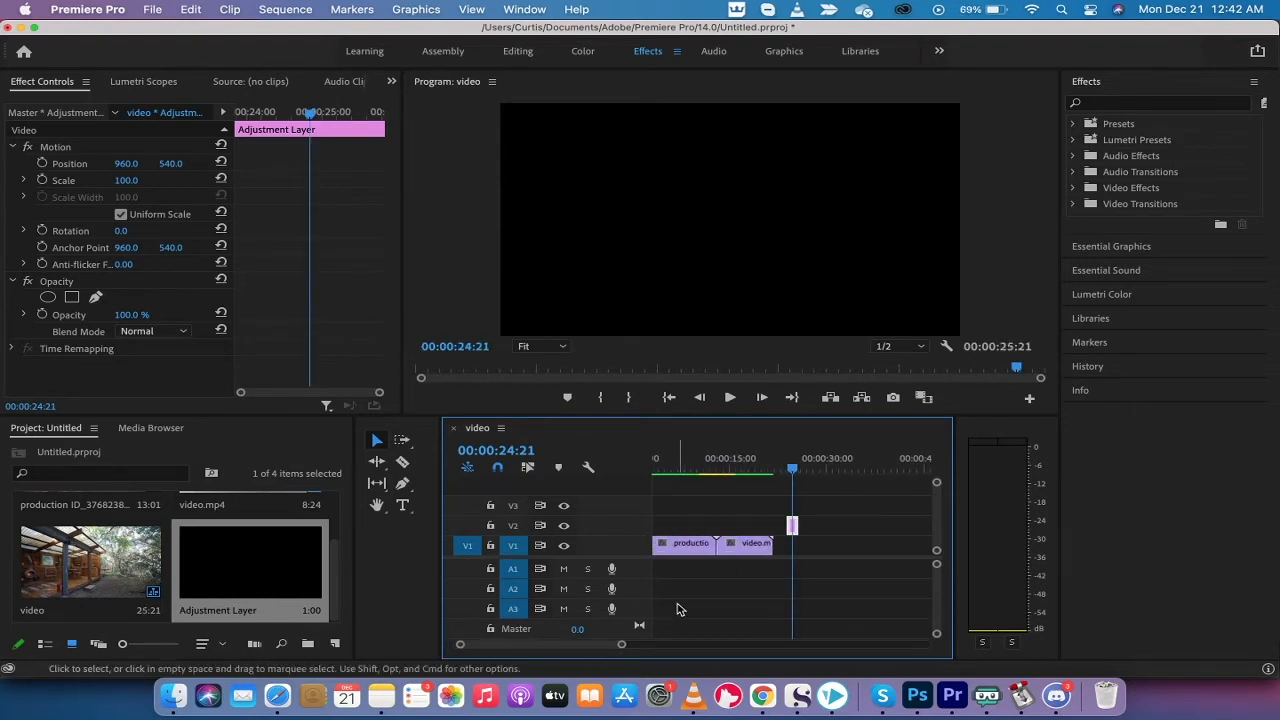
# Move the Adjustment Layer earlier on V2 over the cut, scrubbing to check the join
pyautogui.click(817, 511)
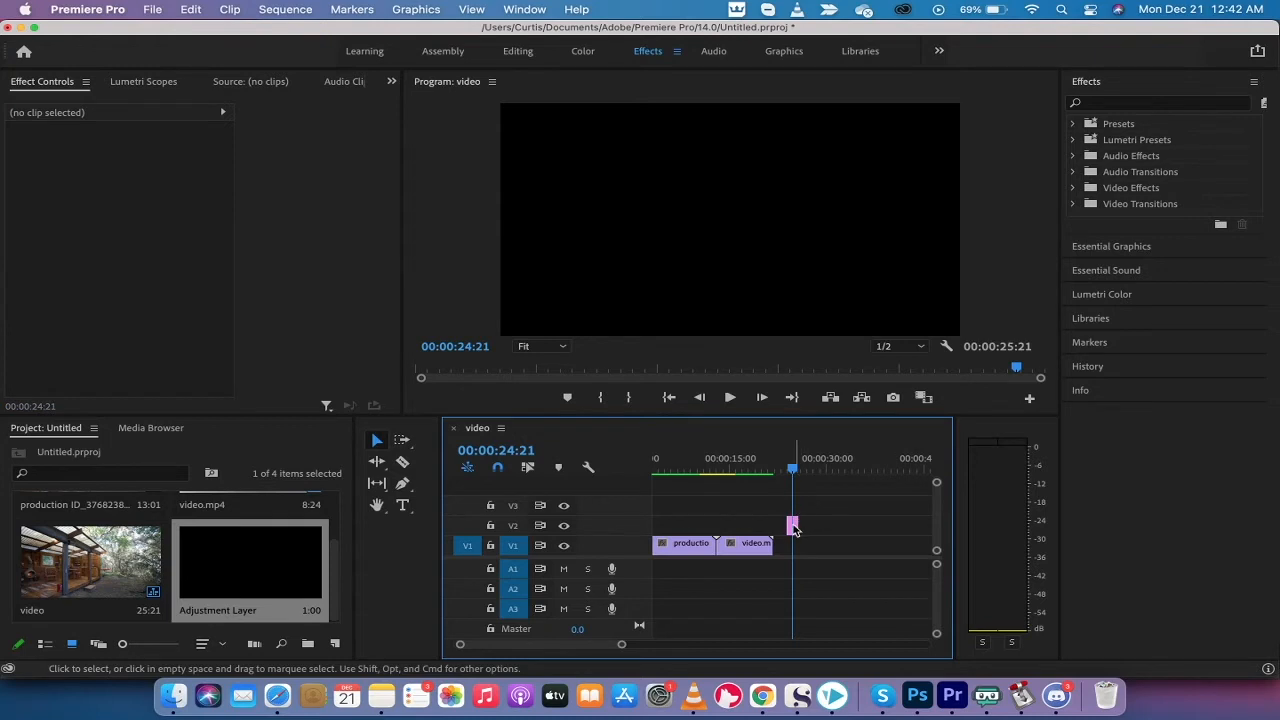
pyautogui.moveTo(793, 528); pyautogui.dragTo(708, 523)
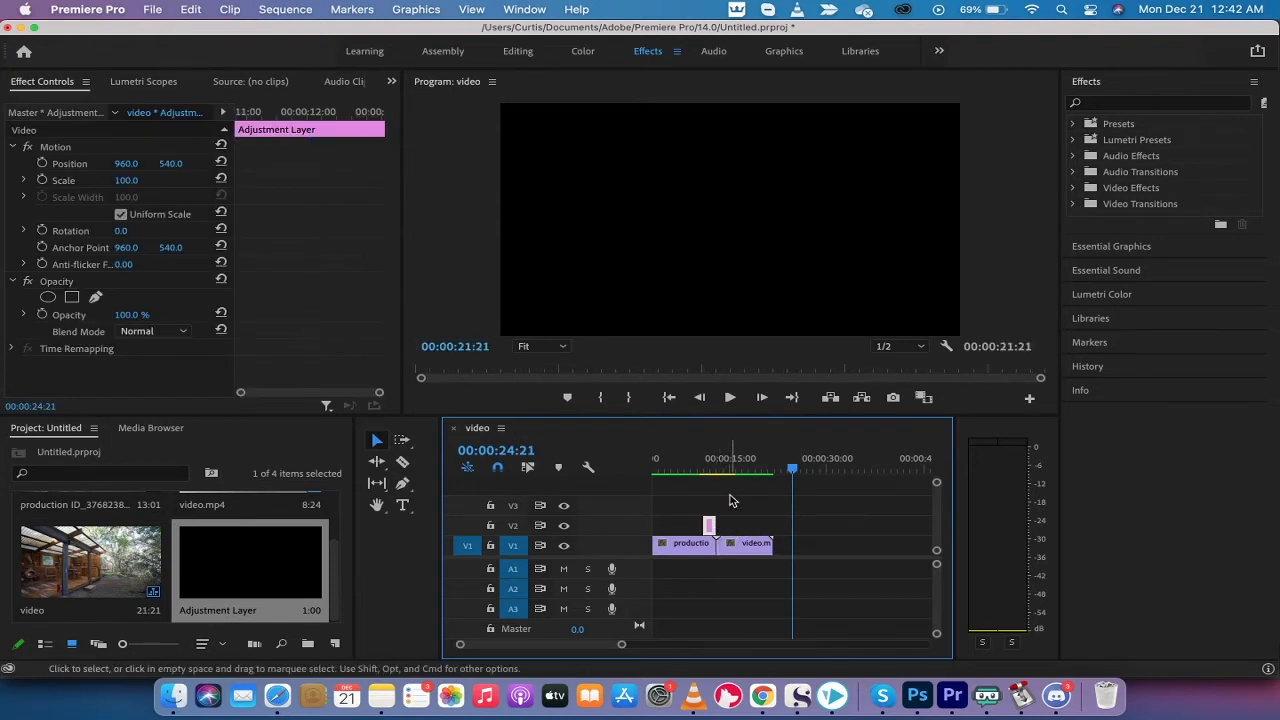
pyautogui.keyDown('alt'); pyautogui.scroll(5, 731, 500); pyautogui.keyUp('alt')
pyautogui.scroll(5, 731, 500)
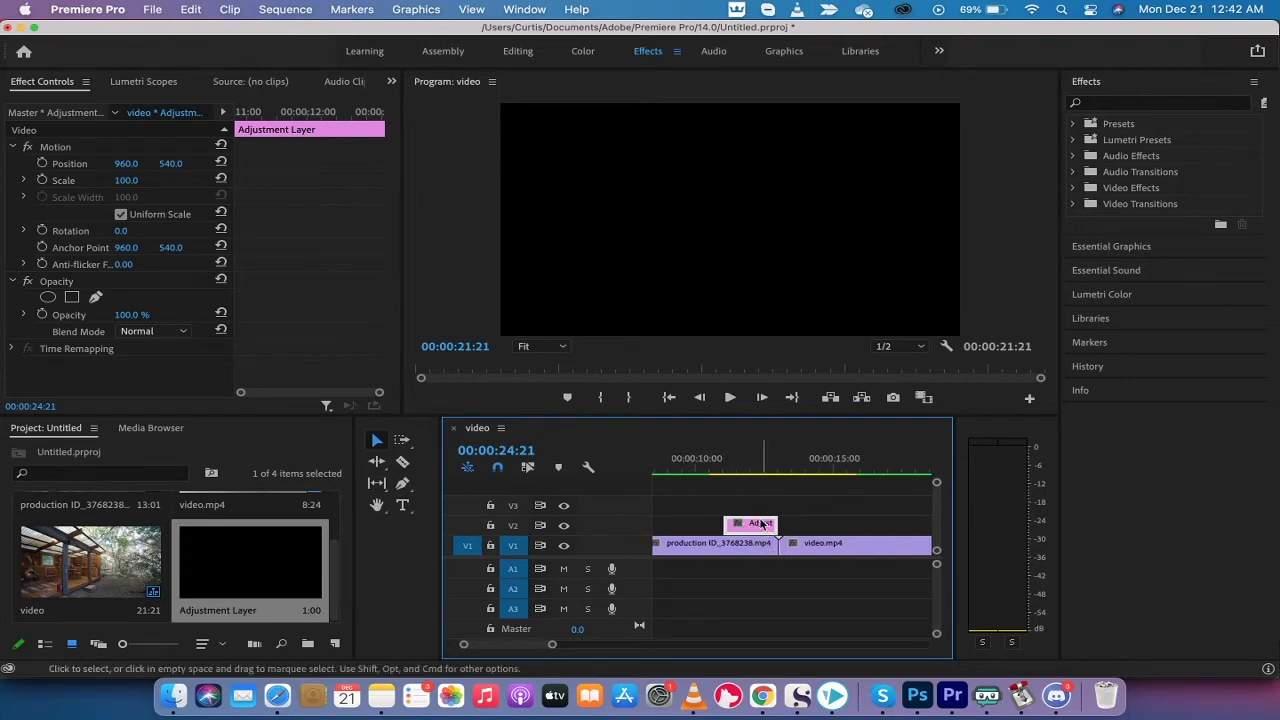
pyautogui.click(761, 502)
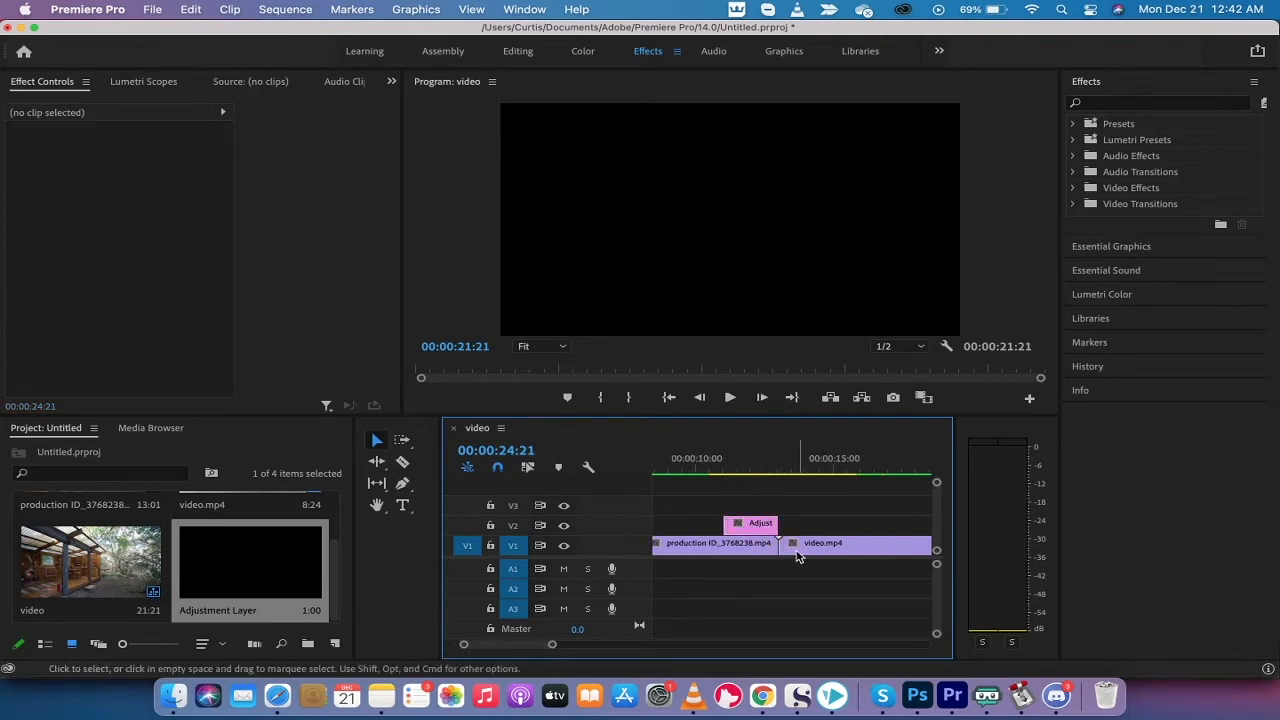
pyautogui.click(748, 529)
pyautogui.moveTo(748, 529); pyautogui.dragTo(780, 532)
pyautogui.moveTo(776, 467); pyautogui.dragTo(755, 472)
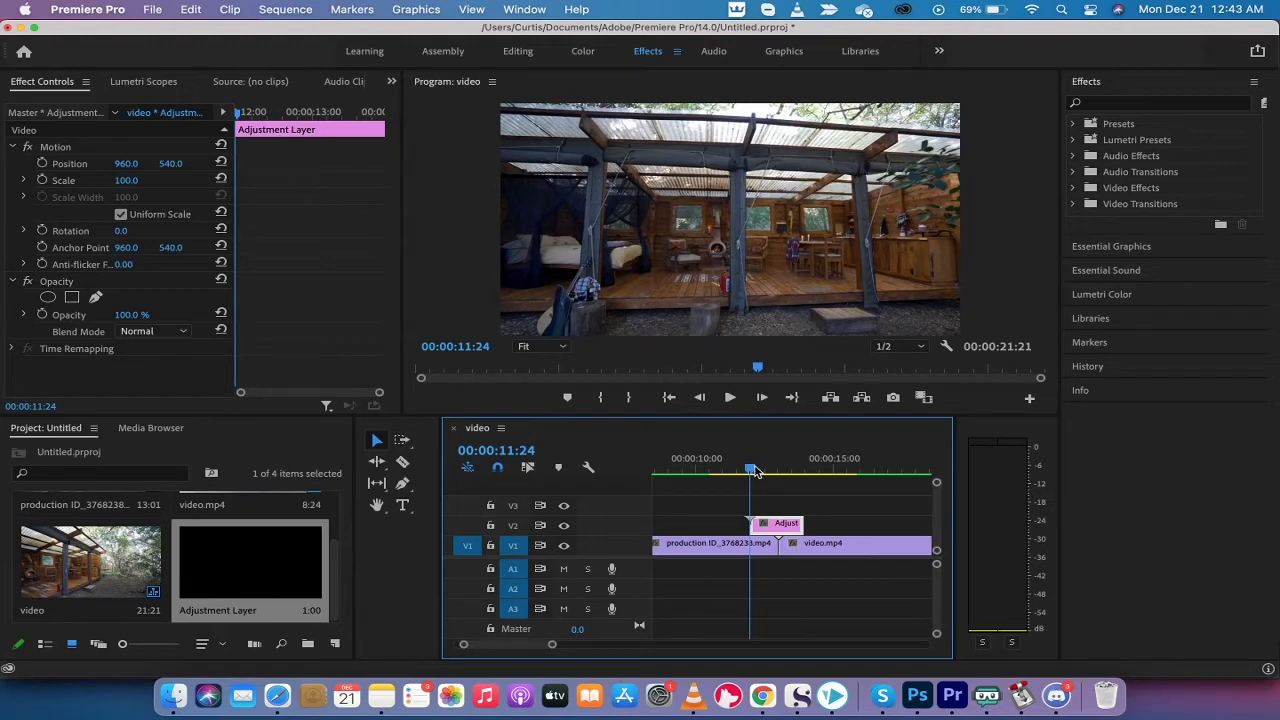
pyautogui.moveTo(758, 471); pyautogui.dragTo(779, 470)
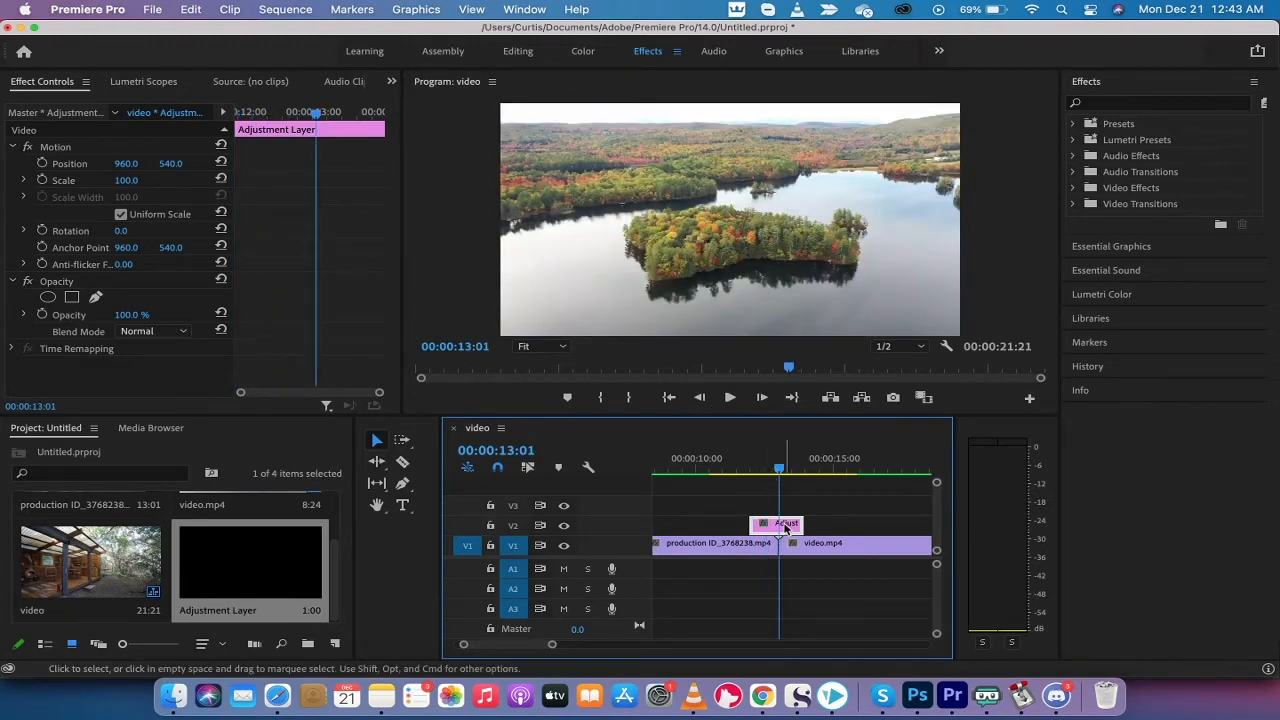
pyautogui.moveTo(786, 528)
pyautogui.mouseDown()
pyautogui.moveTo(797, 535)
pyautogui.moveTo(774, 532)
pyautogui.mouseUp()
# Slide the Adjustment Layer left so it spans roughly 12:10 to 14:02 across the cut
pyautogui.press('=')
pyautogui.hscroll(-2, 795, 531)
pyautogui.press('-')
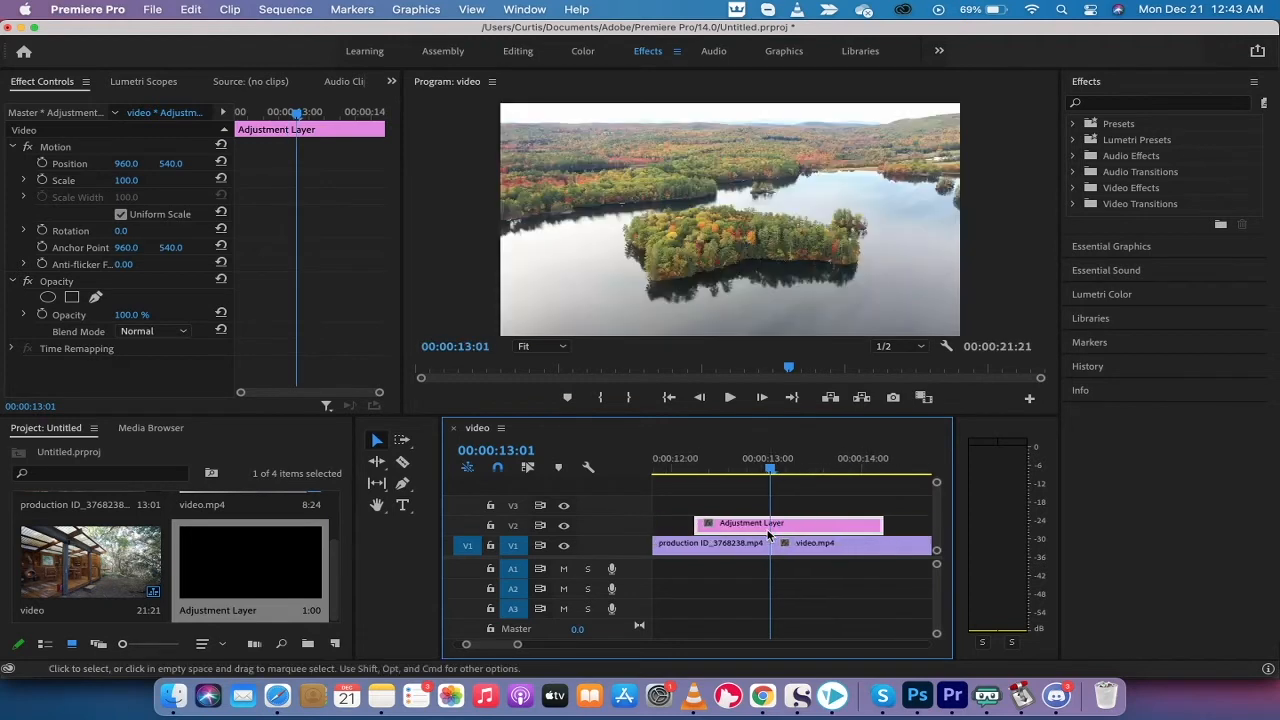
pyautogui.click(768, 457)
pyautogui.moveTo(768, 457)
pyautogui.mouseDown()
pyautogui.moveTo(785, 459)
pyautogui.moveTo(771, 459)
pyautogui.mouseUp()
pyautogui.moveTo(760, 527); pyautogui.dragTo(753, 535)
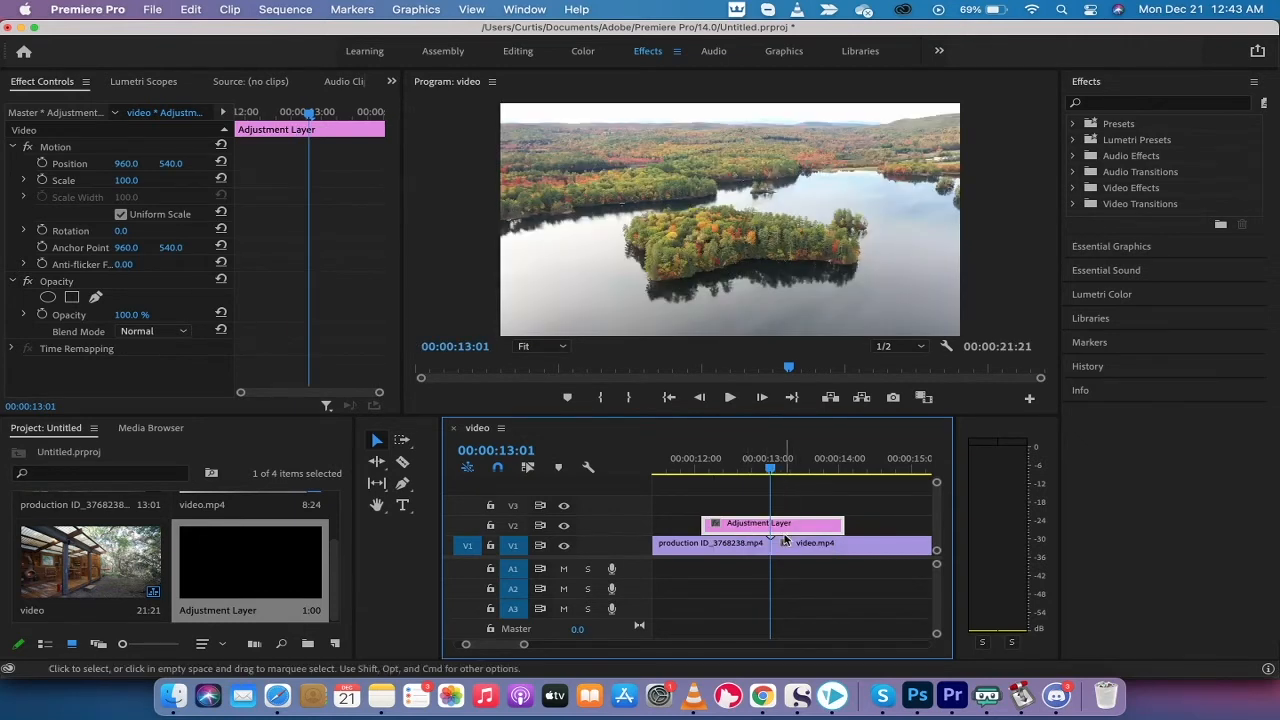
pyautogui.moveTo(770, 468); pyautogui.dragTo(726, 470)
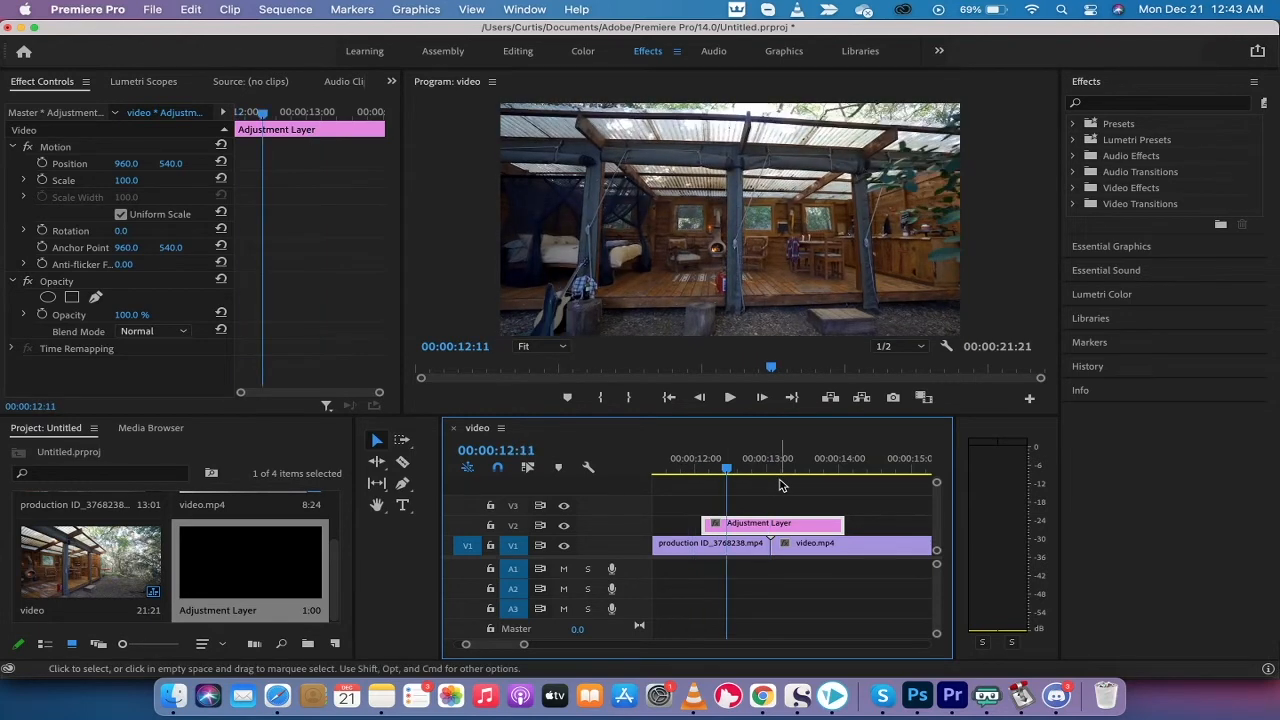
# Enlarge the Effects panel to show more of the effects list
pyautogui.click(782, 485)
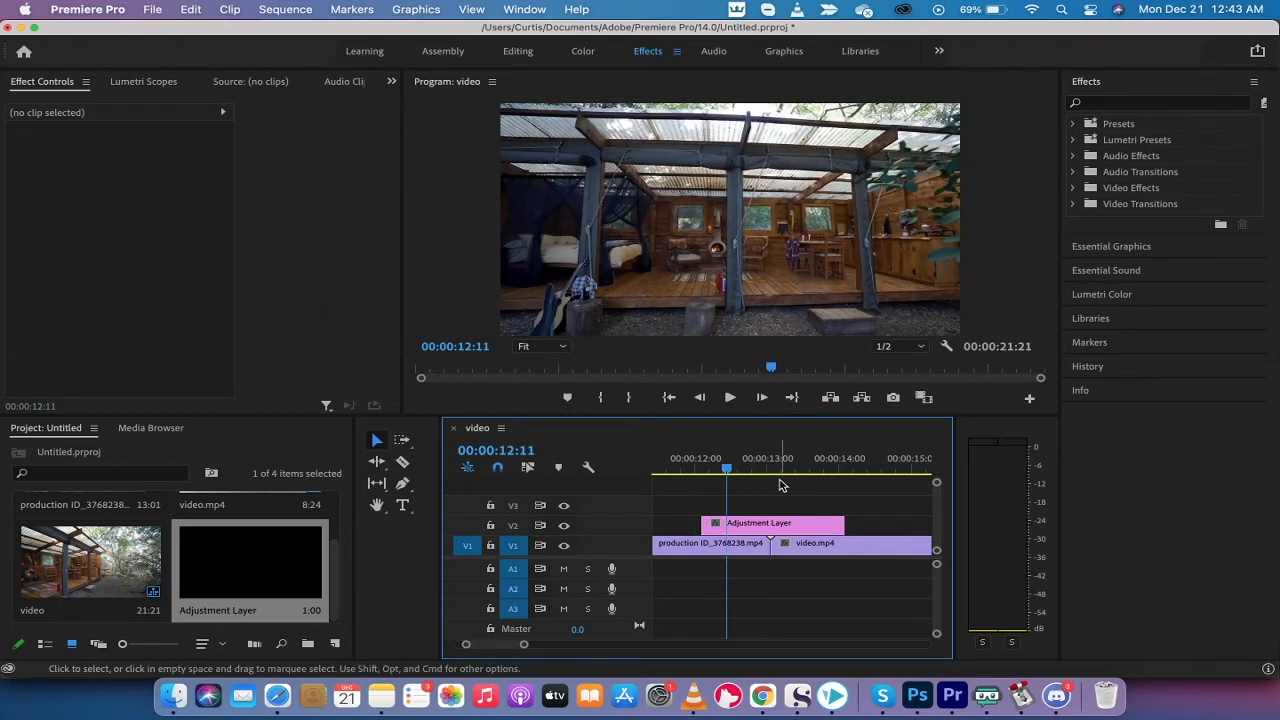
pyautogui.click(1090, 86)
pyautogui.click(1090, 86)
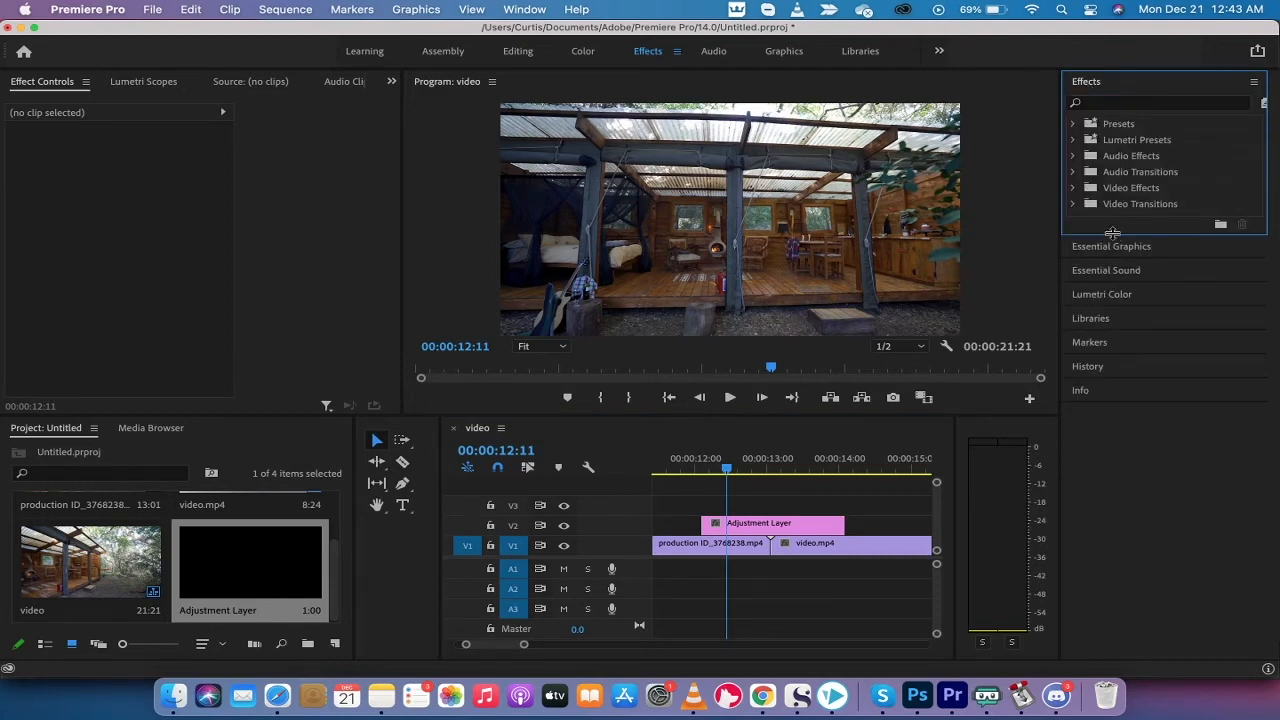
pyautogui.moveTo(1113, 232); pyautogui.dragTo(1117, 384)
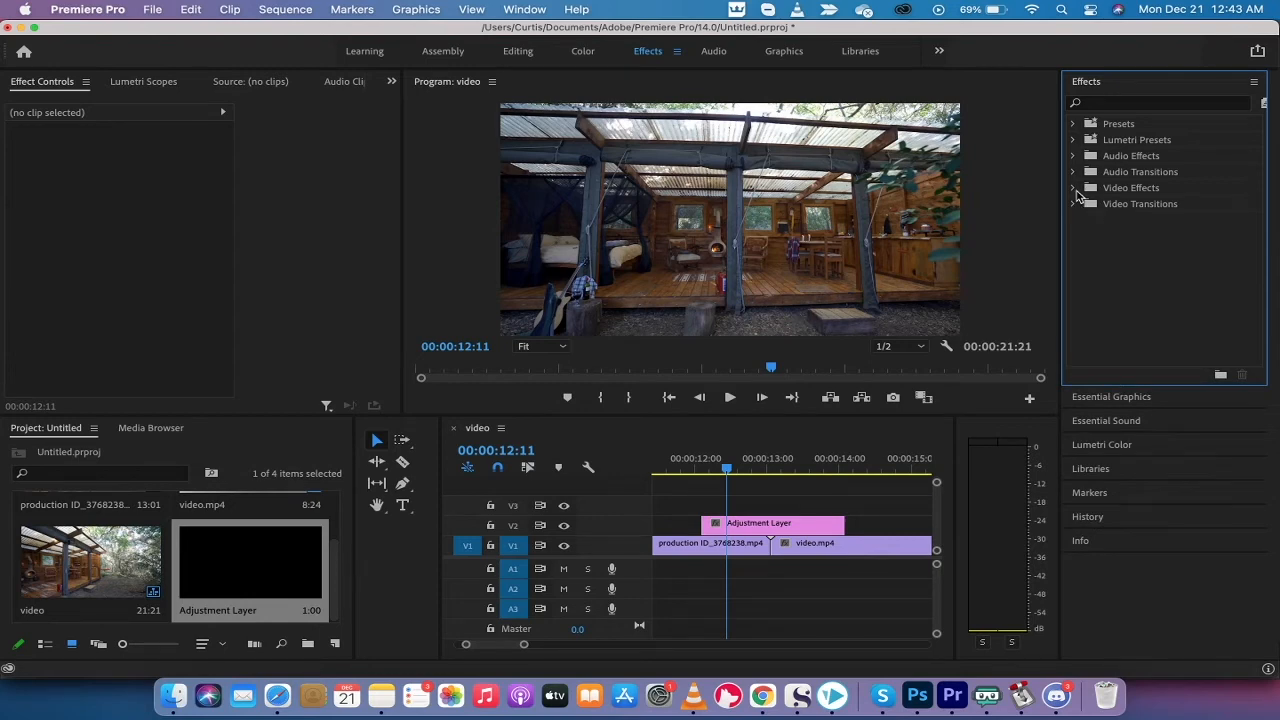
# Expand Video Effects > Blur & Sharpen, park the playhead at 13:00, and select Gaussian Blur
pyautogui.click(1073, 189)
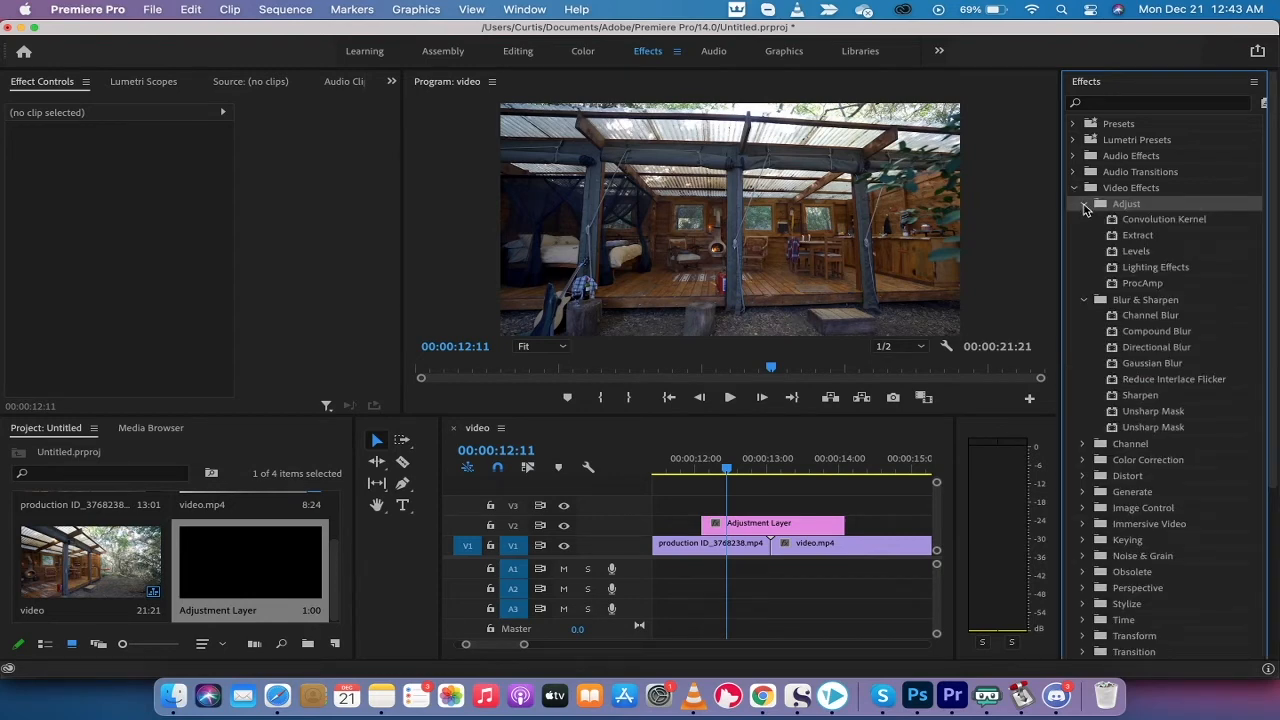
pyautogui.click(1085, 207)
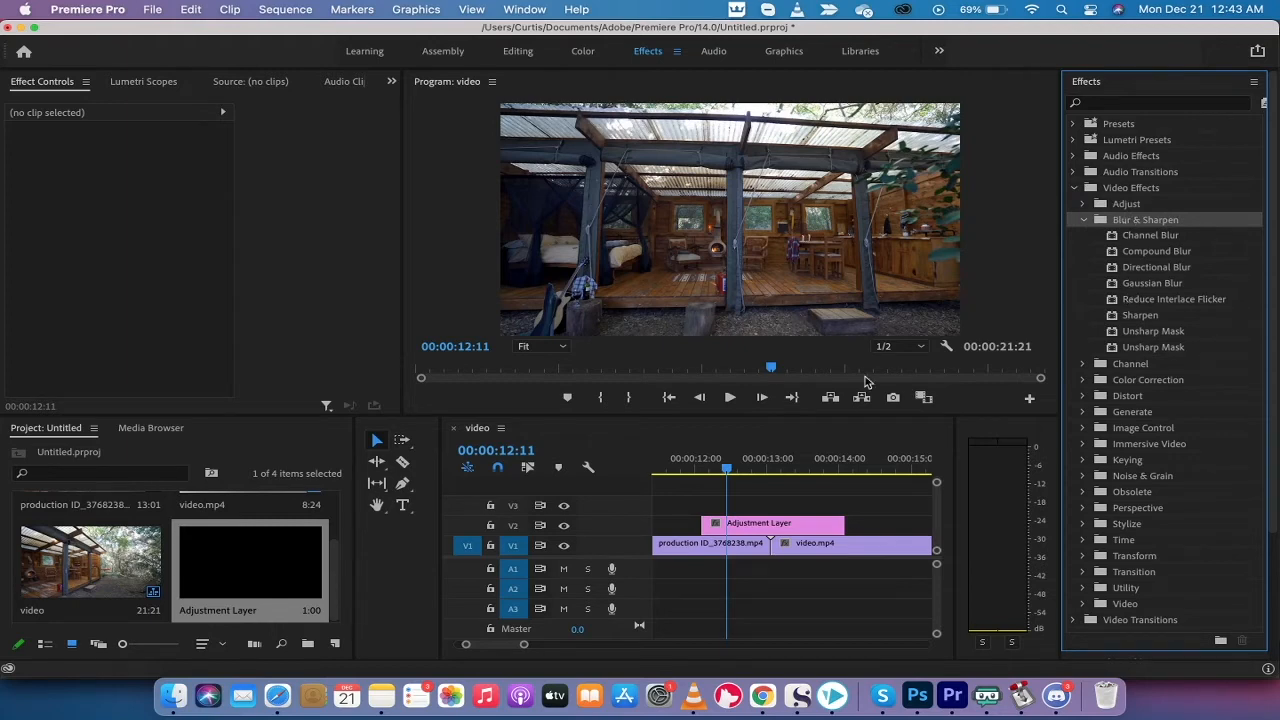
pyautogui.moveTo(727, 469); pyautogui.dragTo(773, 478)
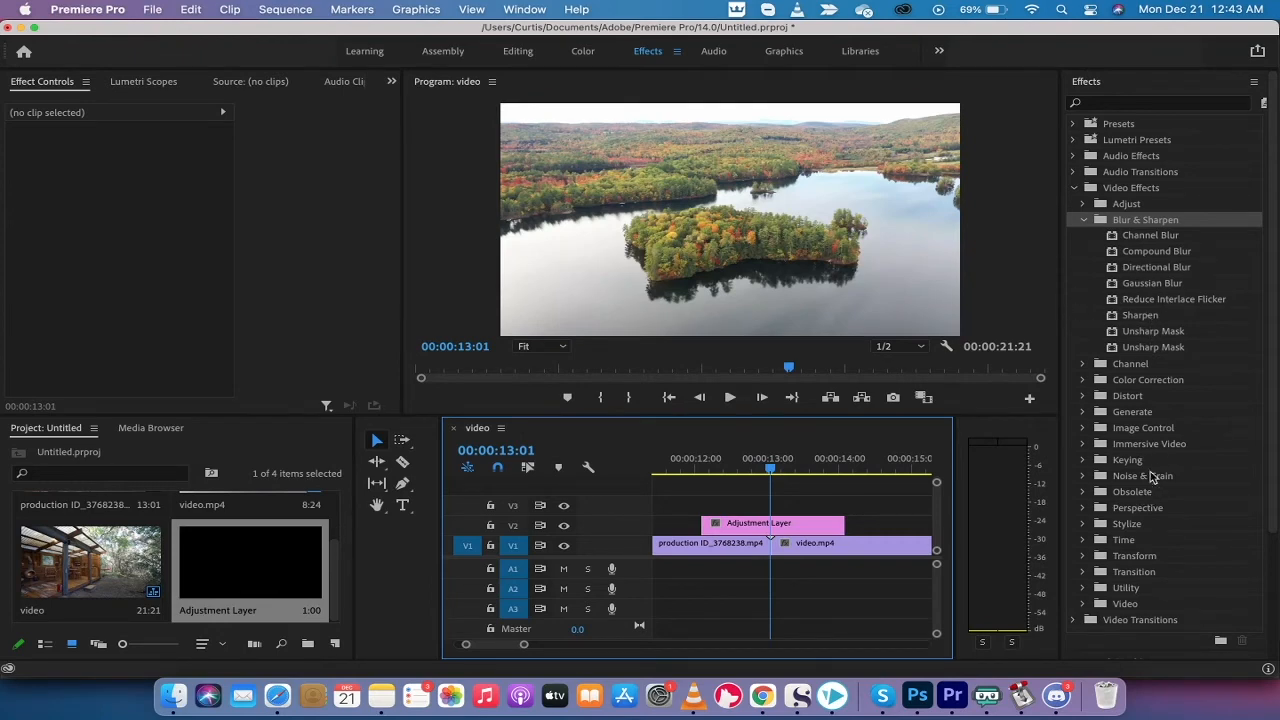
pyautogui.click(1150, 285)
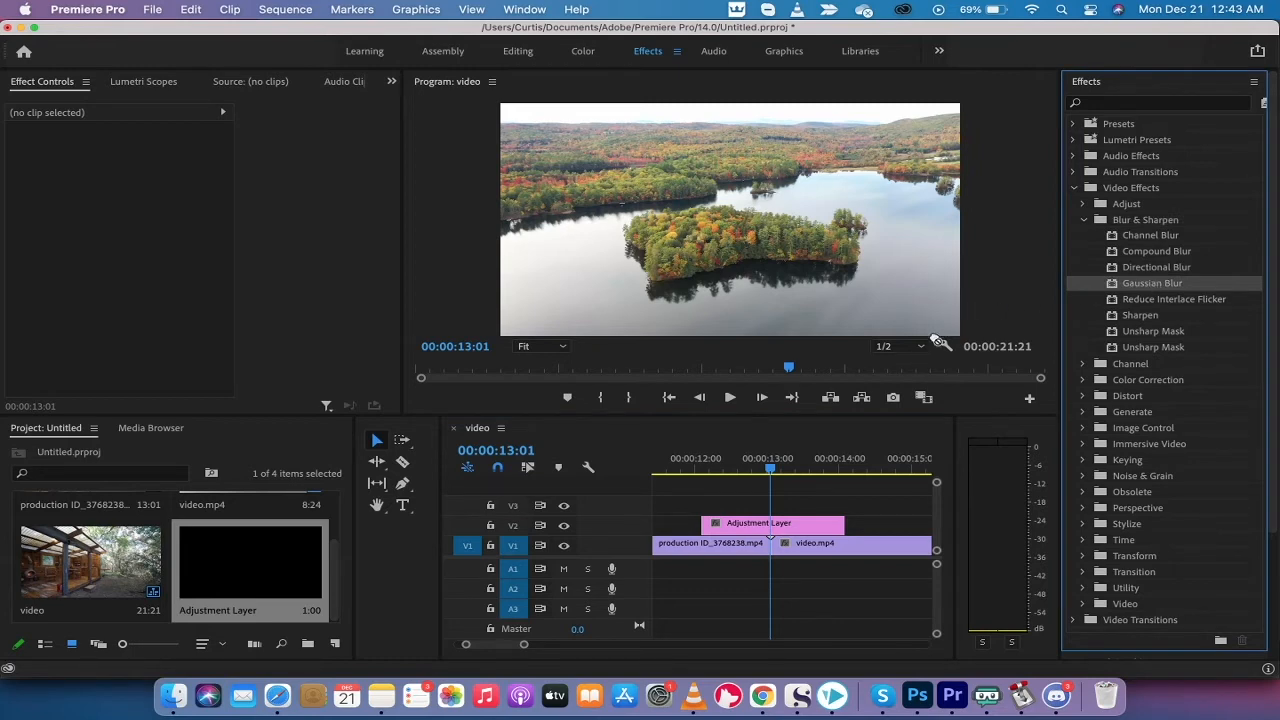
# Apply Gaussian Blur to the Adjustment Layer and select its Blurriness property in Effect Controls
pyautogui.moveTo(846, 399); pyautogui.dragTo(782, 523)
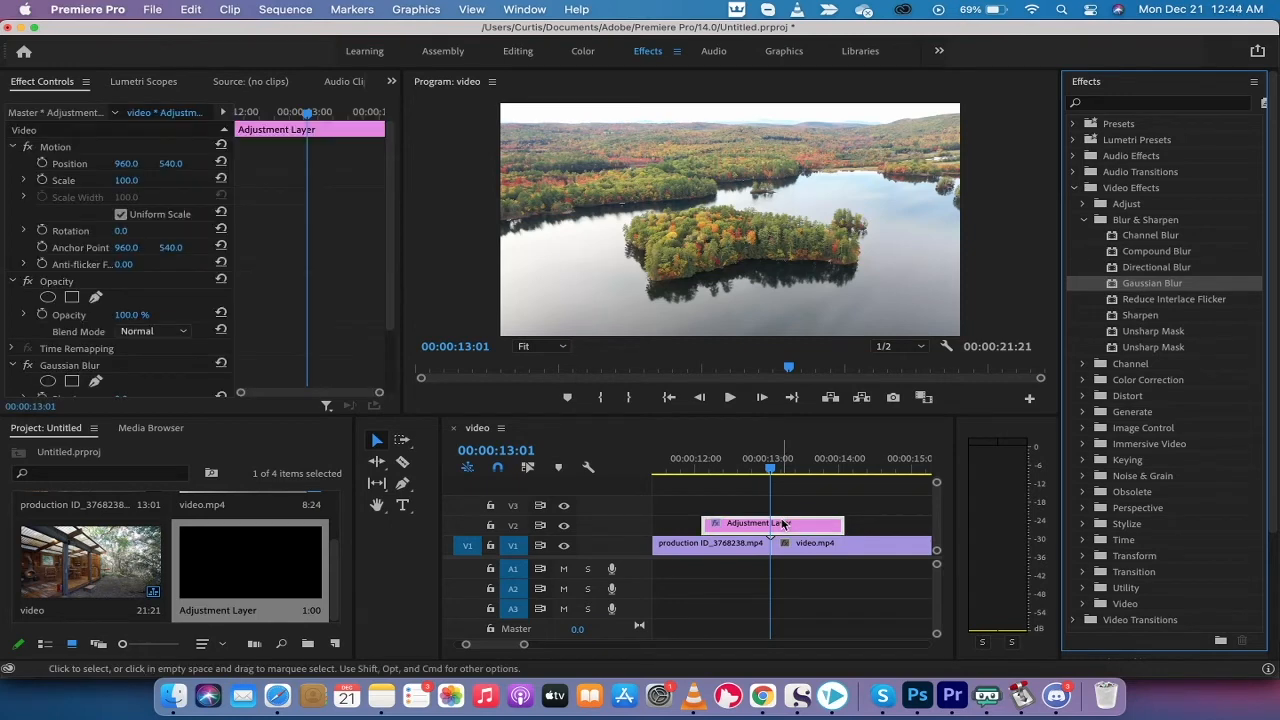
pyautogui.click(80, 368)
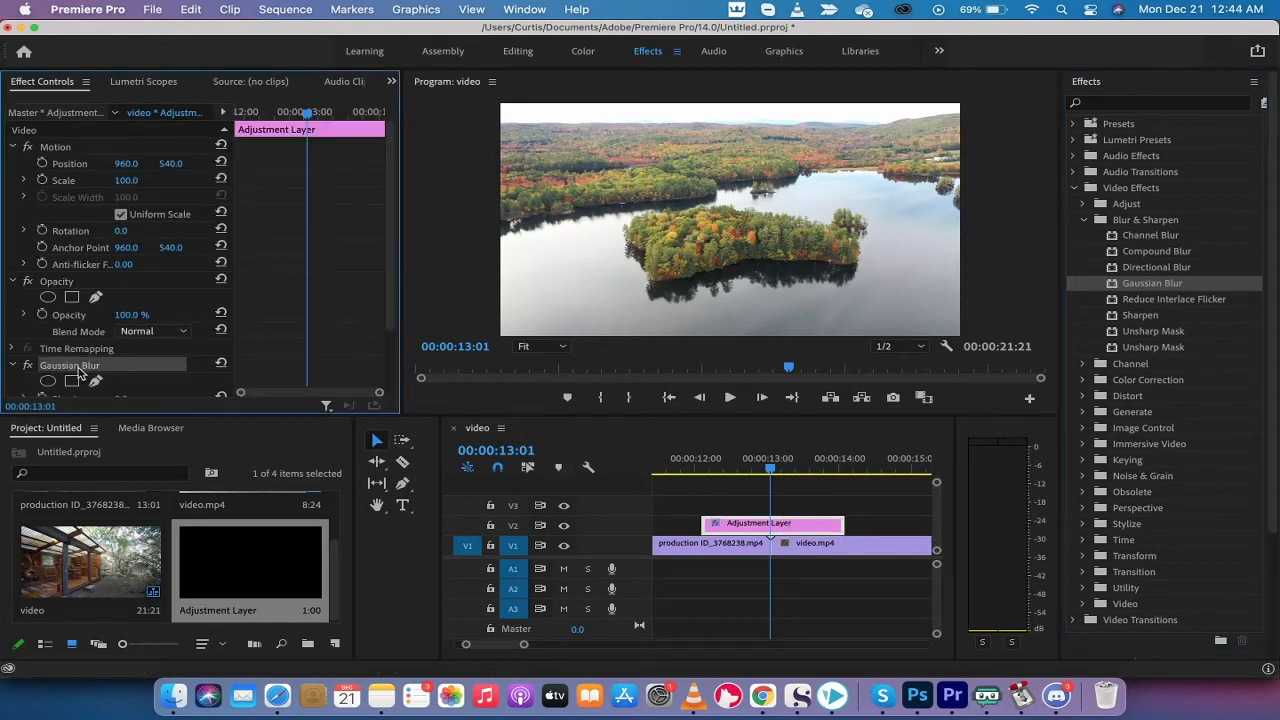
pyautogui.scroll(-3, 80, 370)
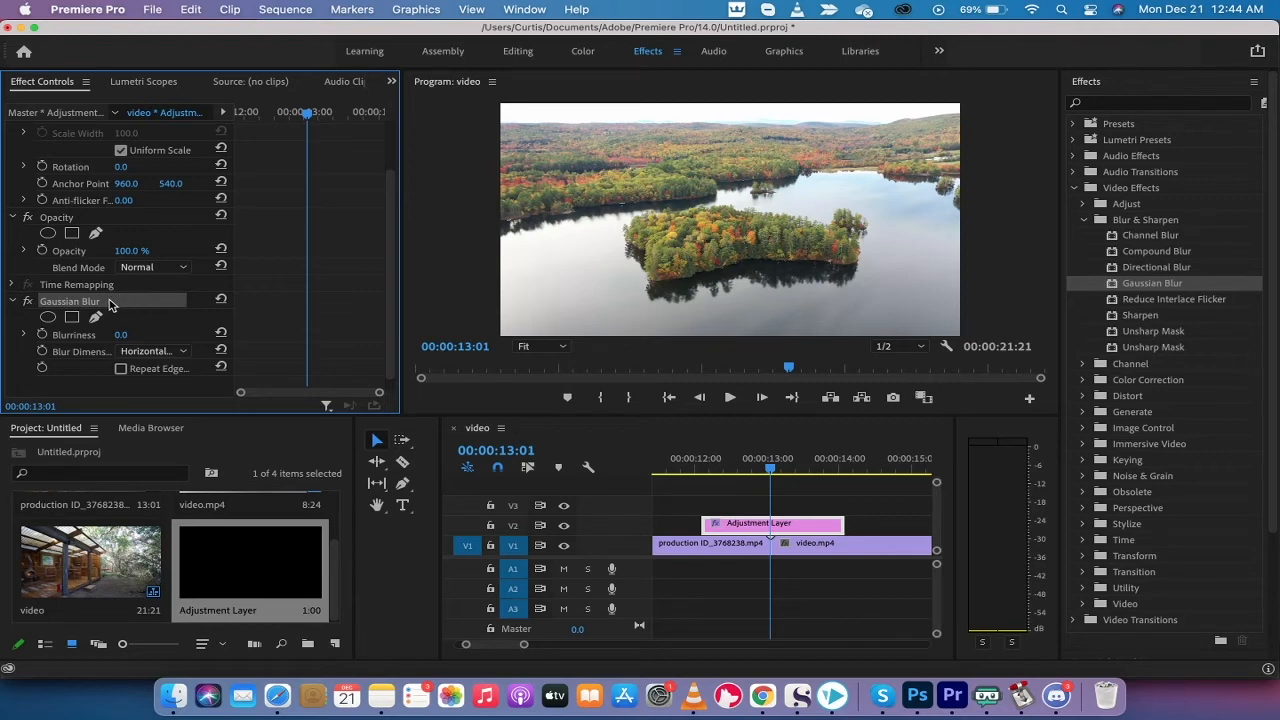
pyautogui.click(78, 338)
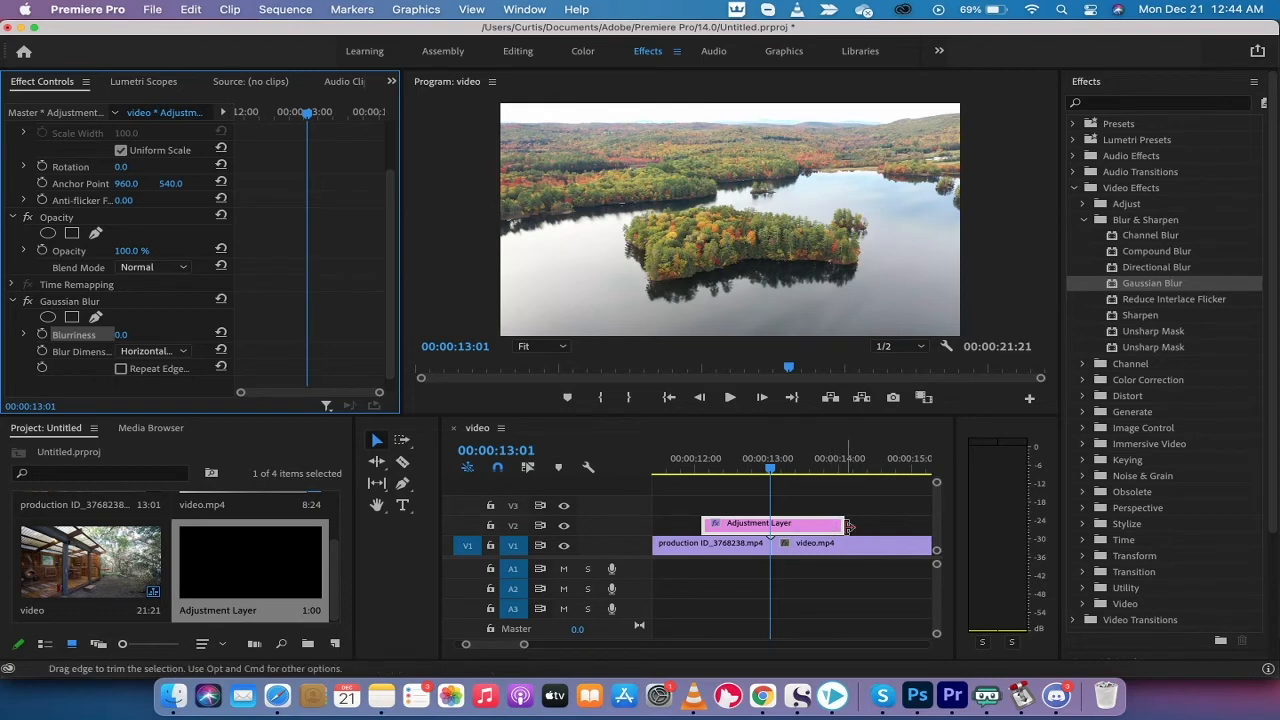
# Add a 0.0 Blurriness keyframe at the Adjustment Layer's start and expand the property's graph
pyautogui.click(773, 472)
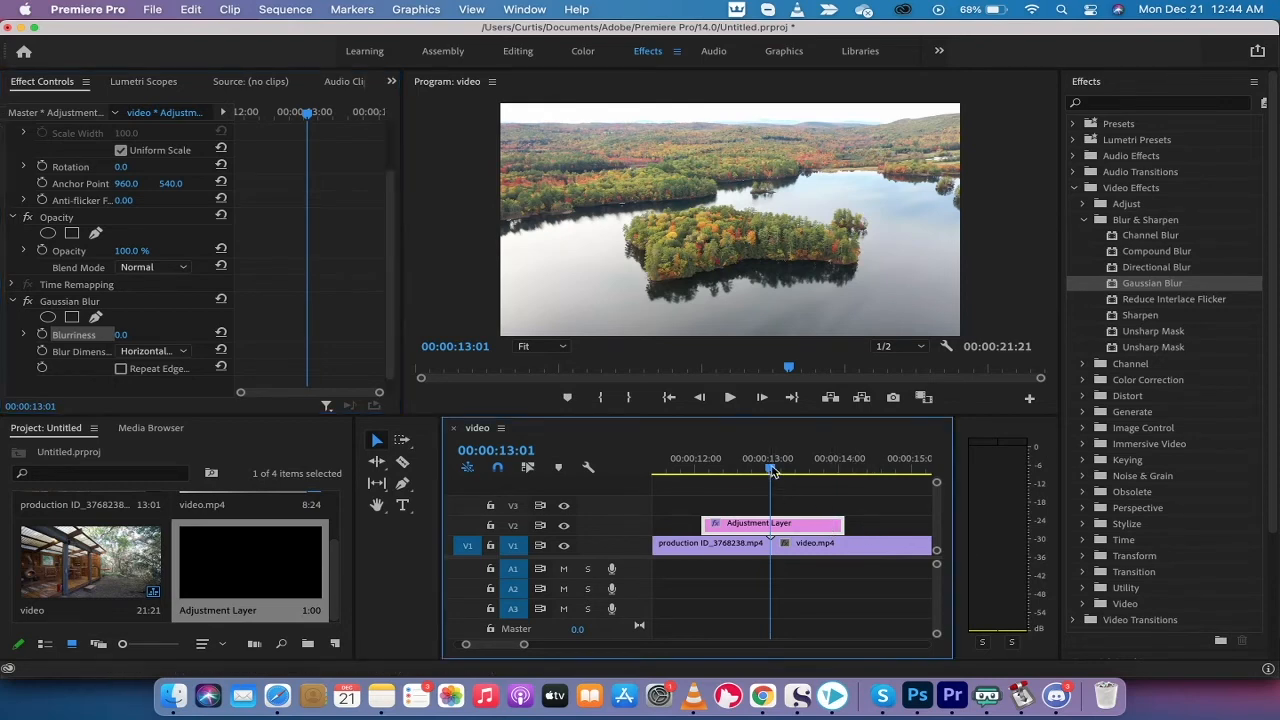
pyautogui.moveTo(773, 472); pyautogui.dragTo(704, 475)
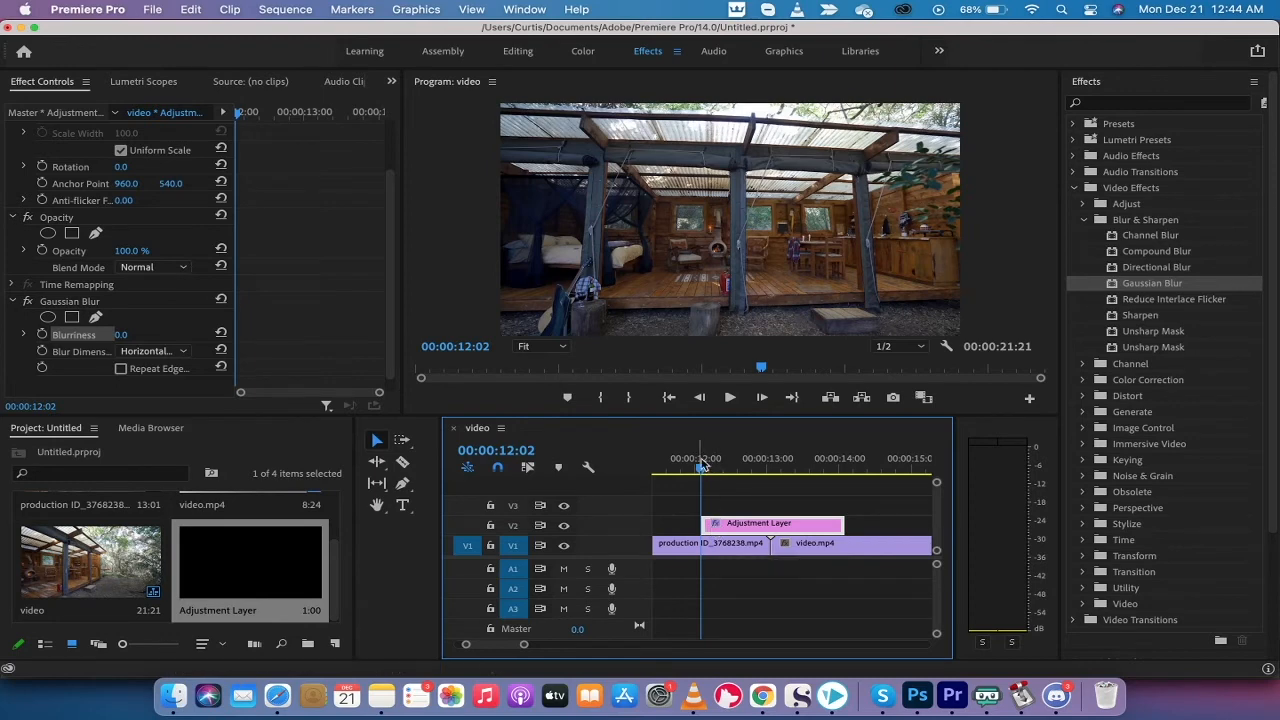
pyautogui.click(42, 338)
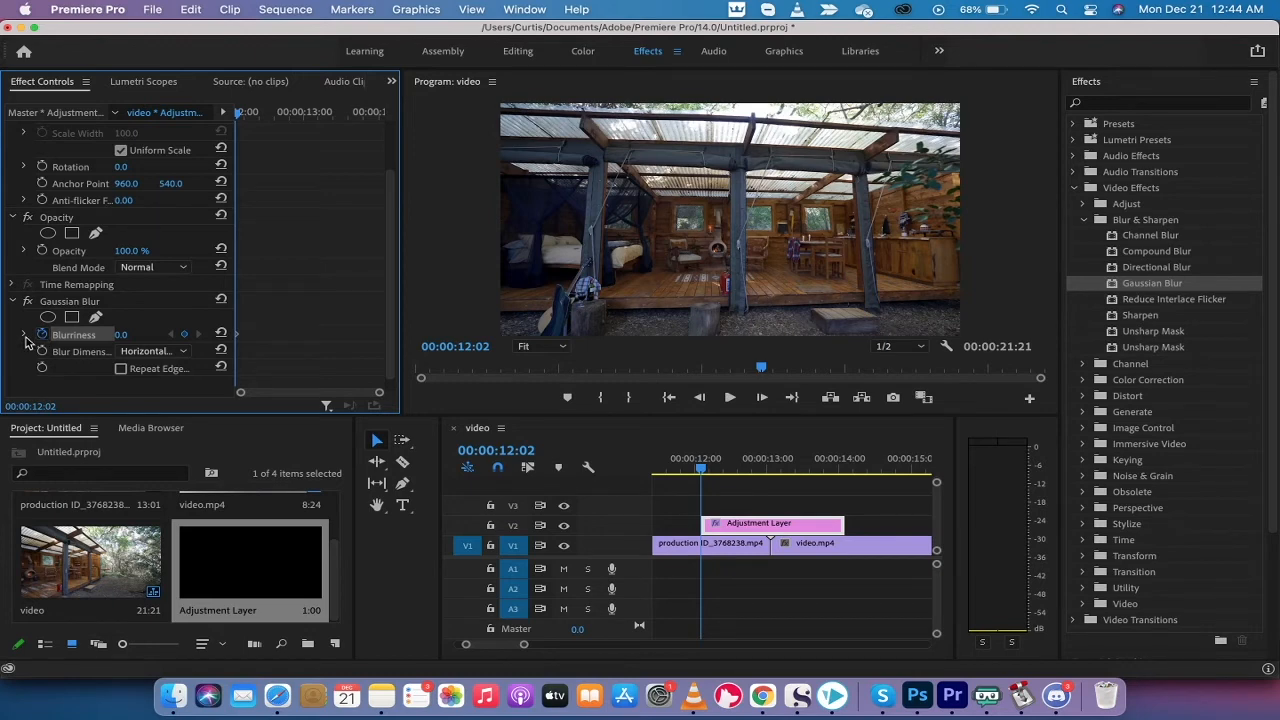
pyautogui.click(25, 338)
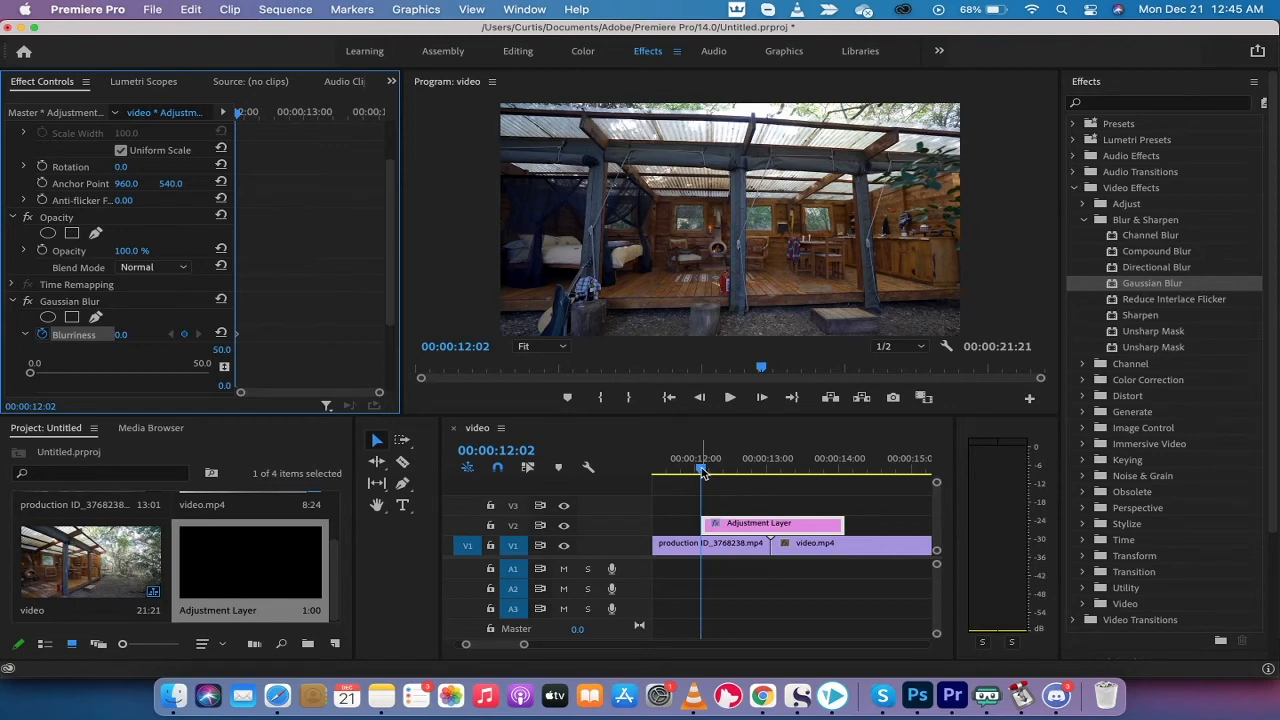
pyautogui.moveTo(702, 472); pyautogui.dragTo(717, 476)
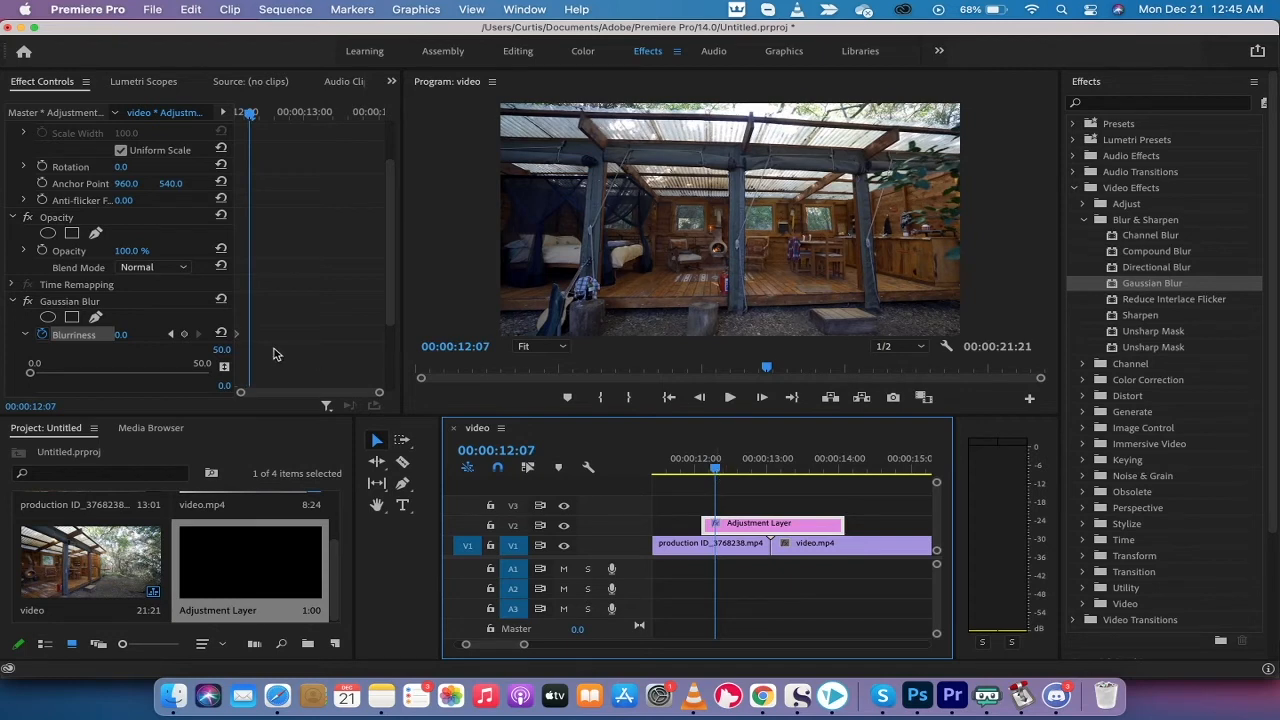
pyautogui.click(118, 338)
# Keyframe Blurriness at 50.0 at 00:00:12:07, then move the playhead toward the layer's end
pyautogui.moveTo(118, 337); pyautogui.dragTo(168, 337)
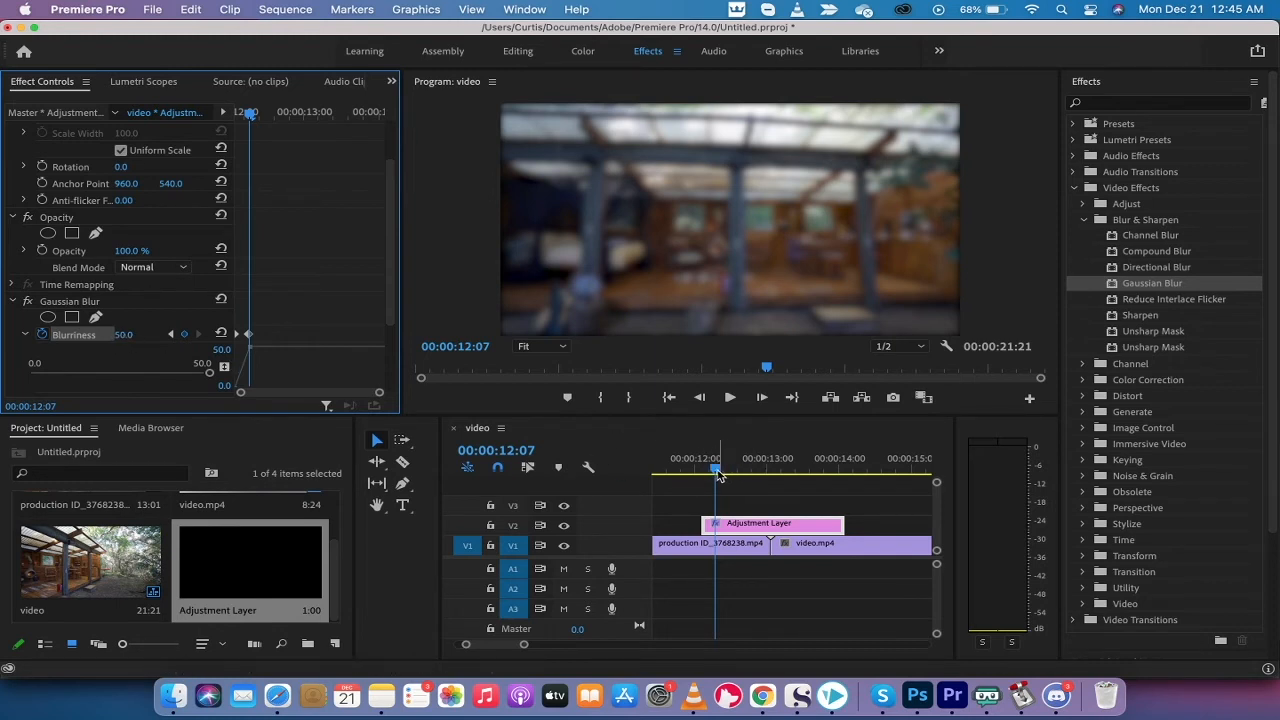
pyautogui.moveTo(715, 470); pyautogui.dragTo(833, 476)
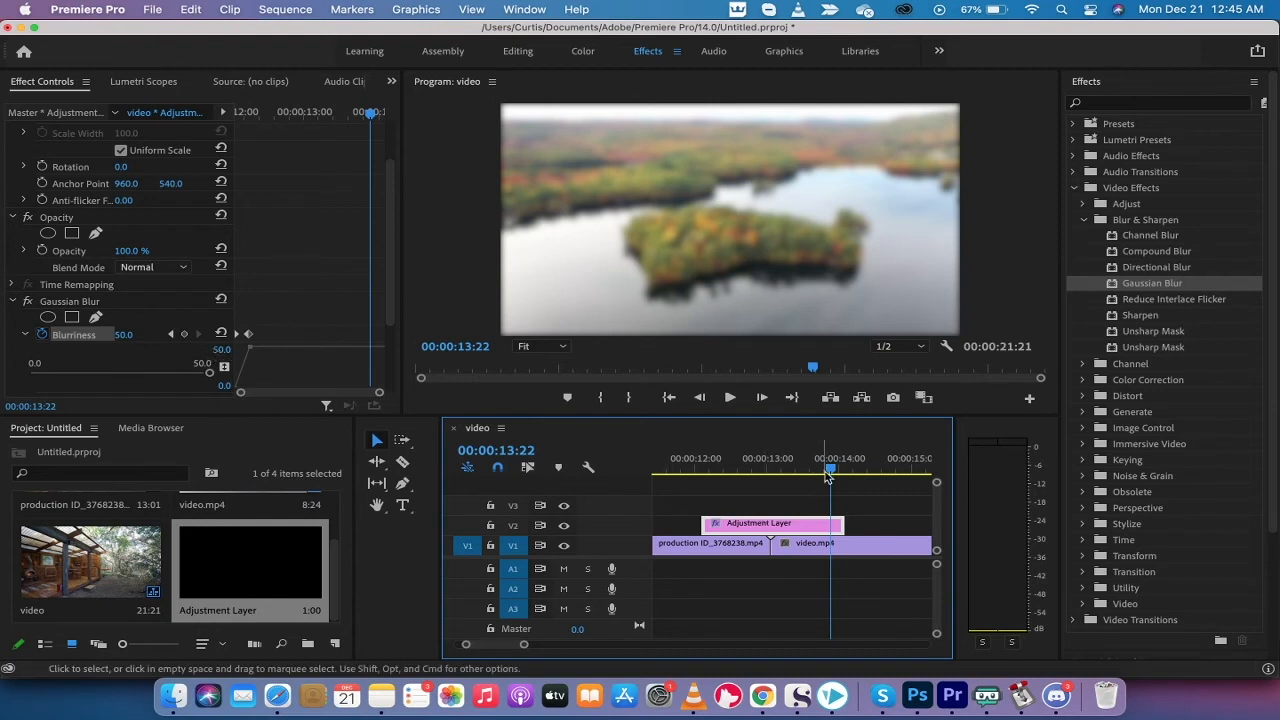
# Add a keyframe at 13:22 holding Blurriness at 50, then fine-tune the Blurriness graph near the layer's end
pyautogui.click(184, 336)
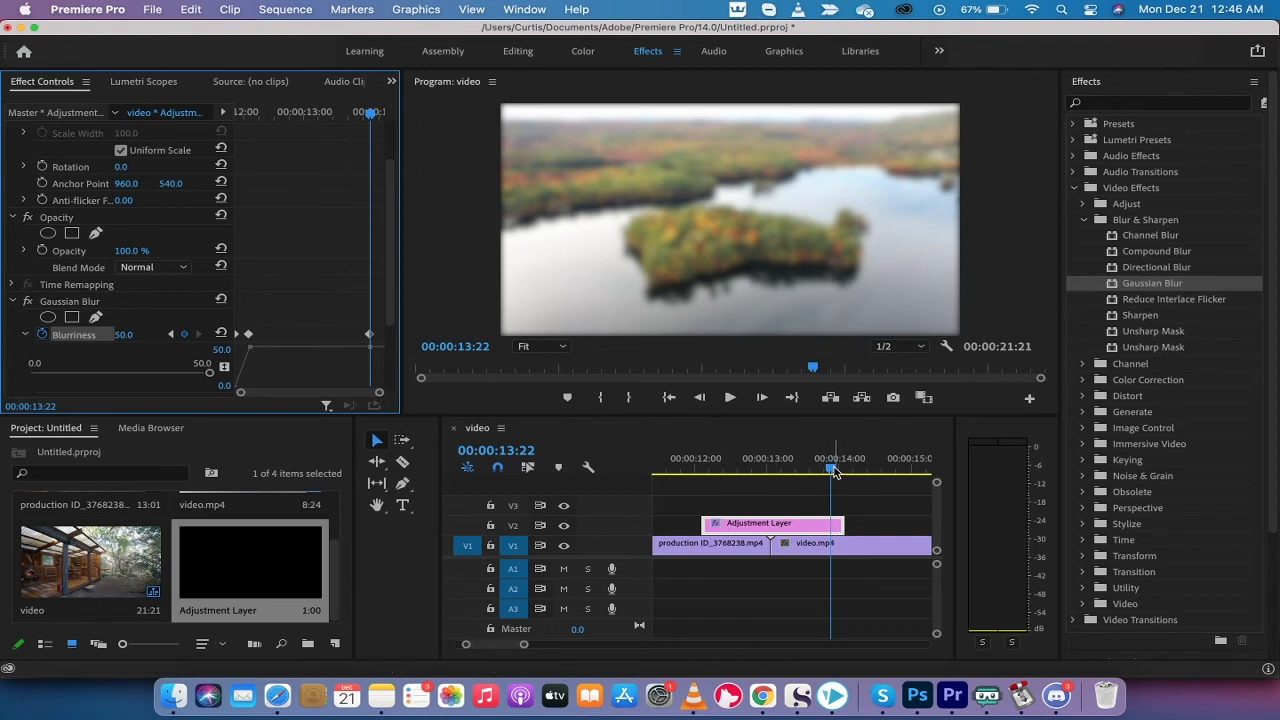
pyautogui.moveTo(835, 472); pyautogui.dragTo(848, 473)
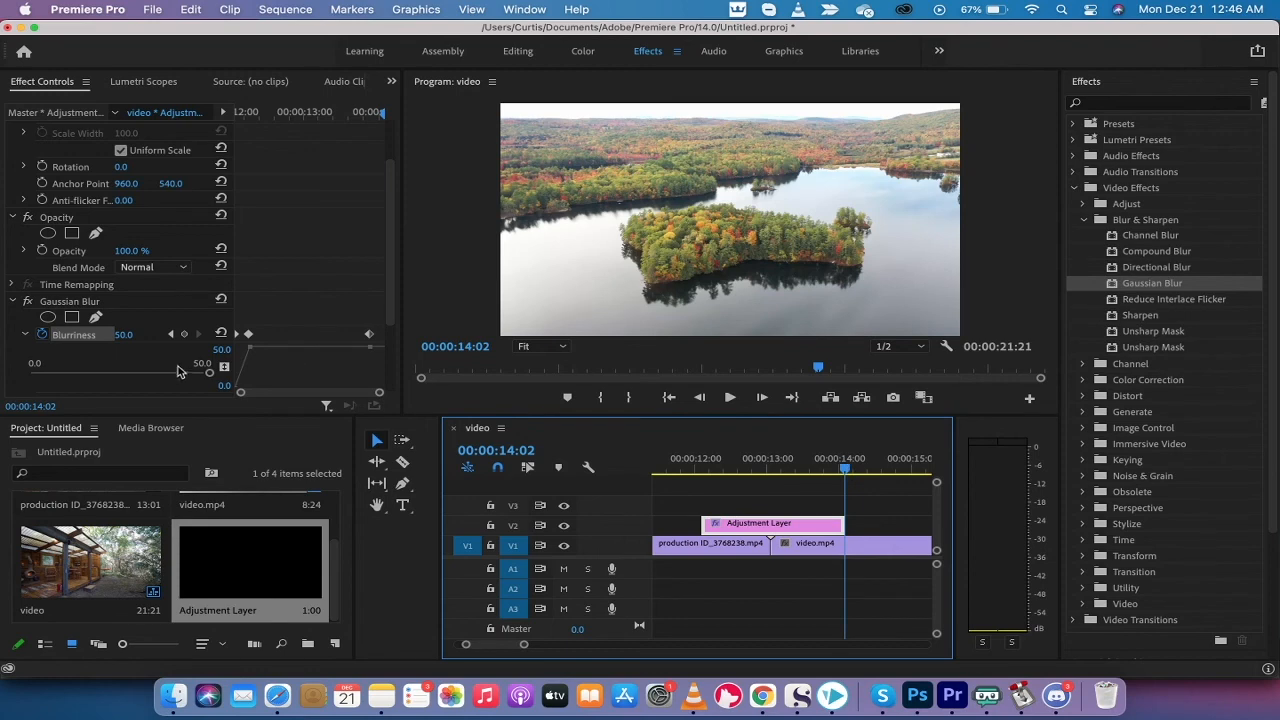
pyautogui.click(222, 355)
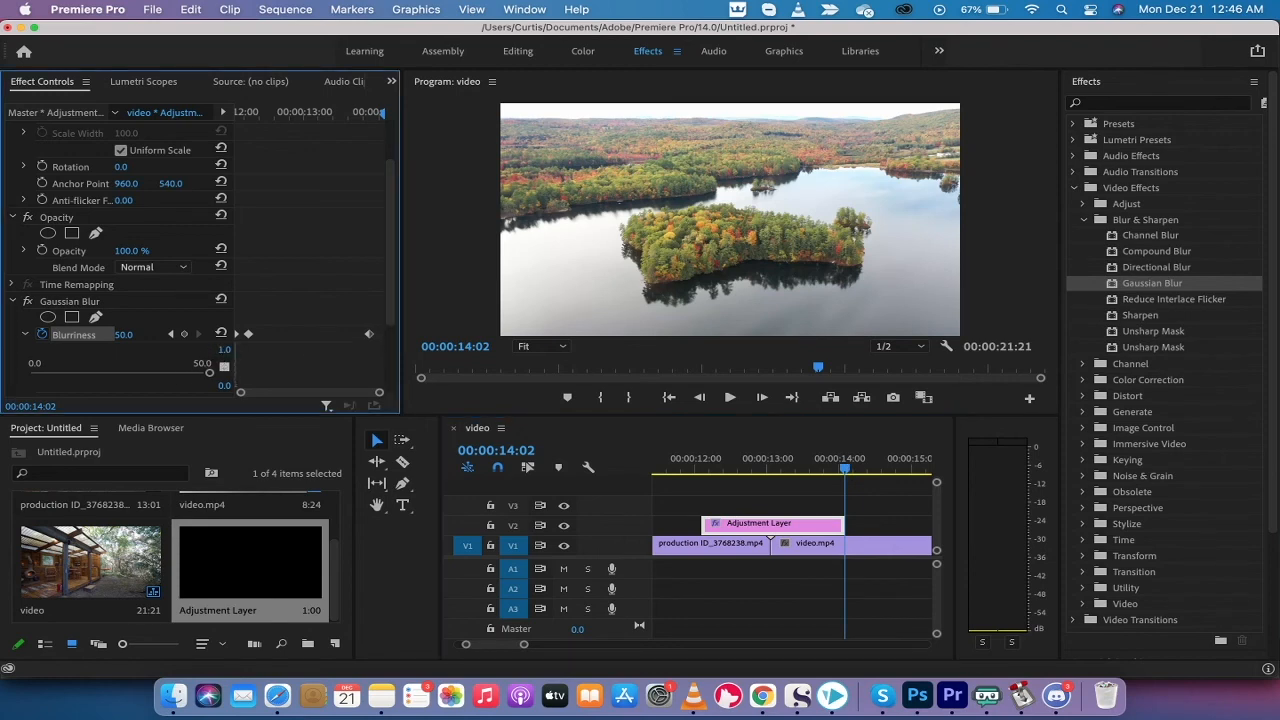
pyautogui.moveTo(215, 351); pyautogui.dragTo(253, 351)
pyautogui.click(843, 471)
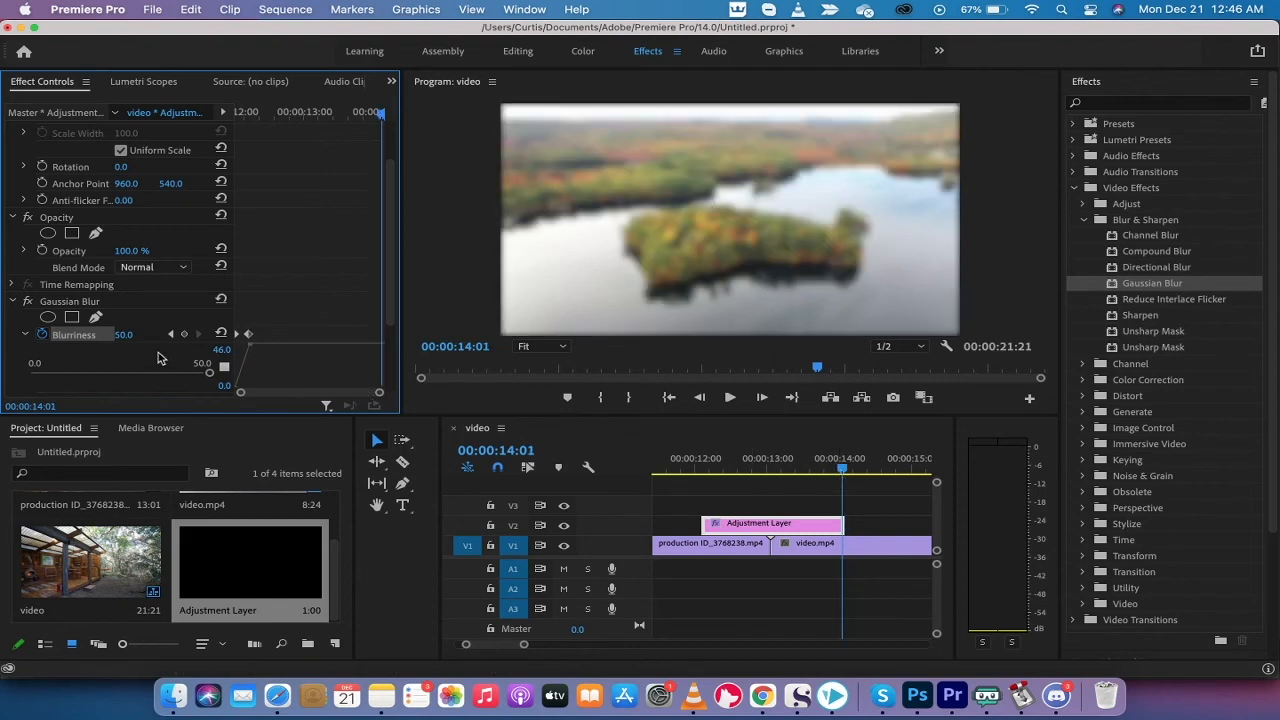
pyautogui.moveTo(220, 351); pyautogui.dragTo(199, 351)
# Play back the blur transition from just before the cut
pyautogui.click(843, 472)
pyautogui.moveTo(843, 471); pyautogui.dragTo(712, 494)
pyautogui.press('space')
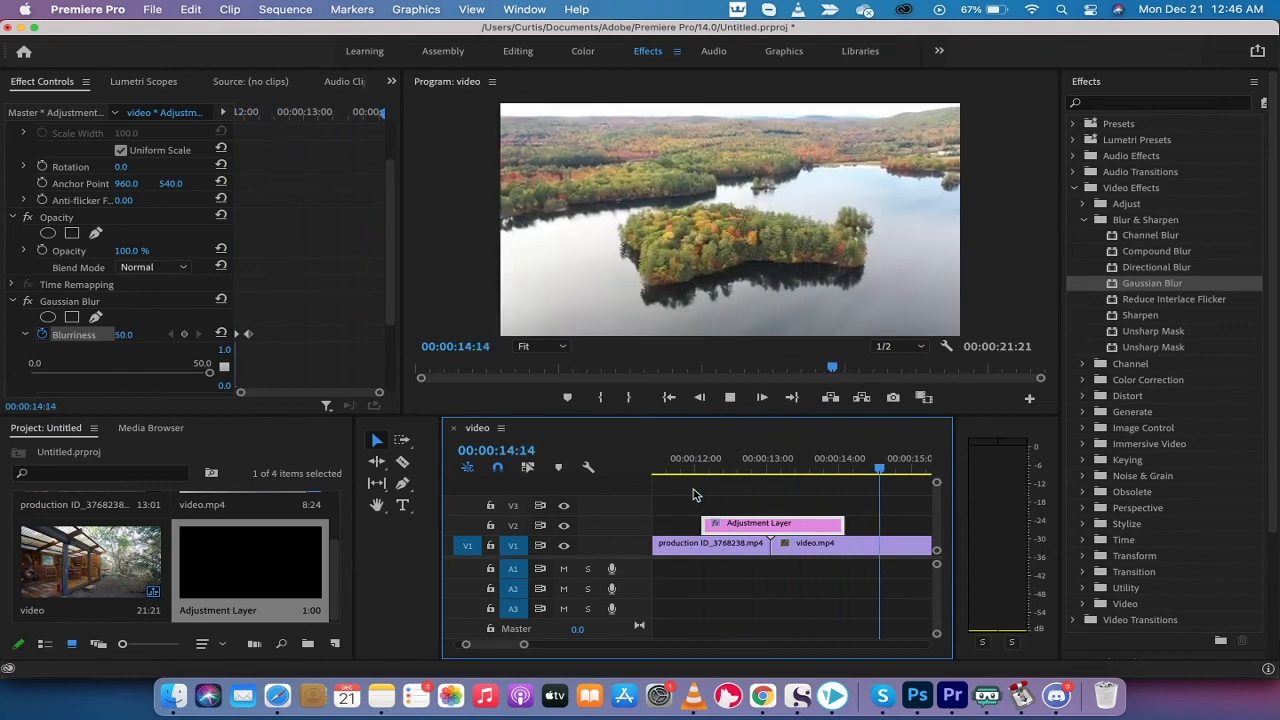
pyautogui.press('space')
pyautogui.moveTo(818, 466); pyautogui.dragTo(781, 470)
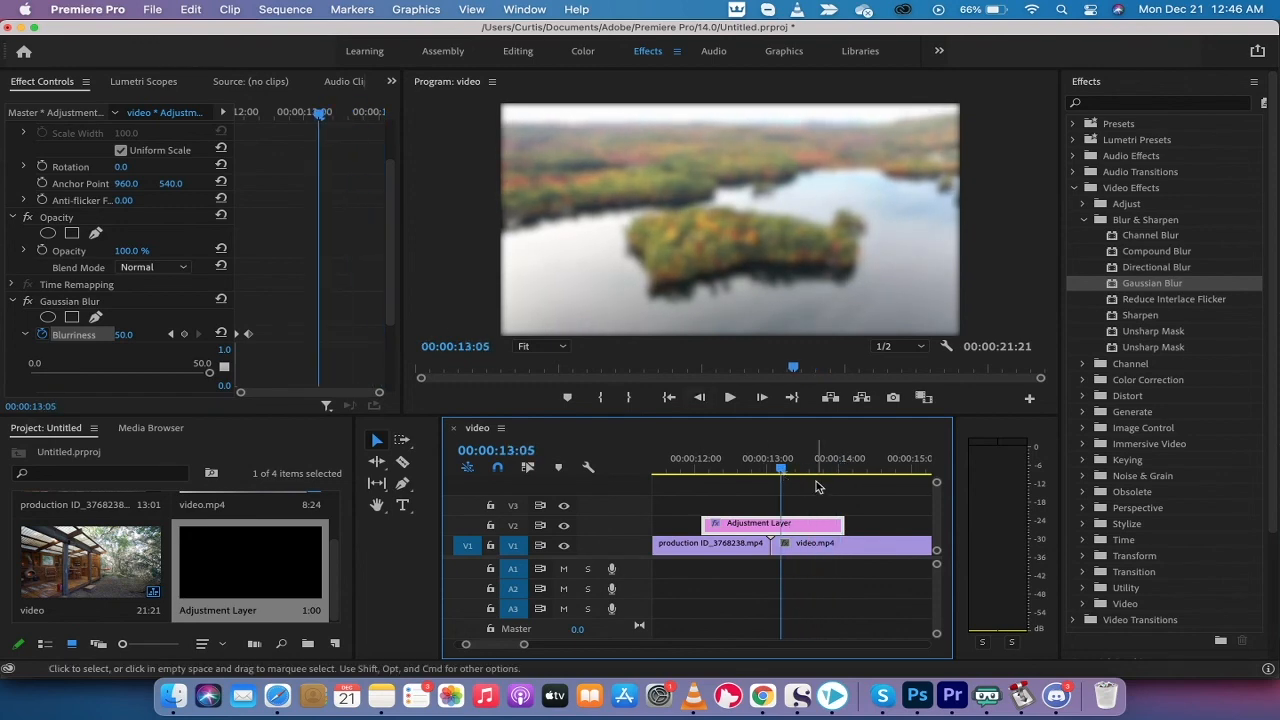
pyautogui.moveTo(783, 470); pyautogui.dragTo(857, 470)
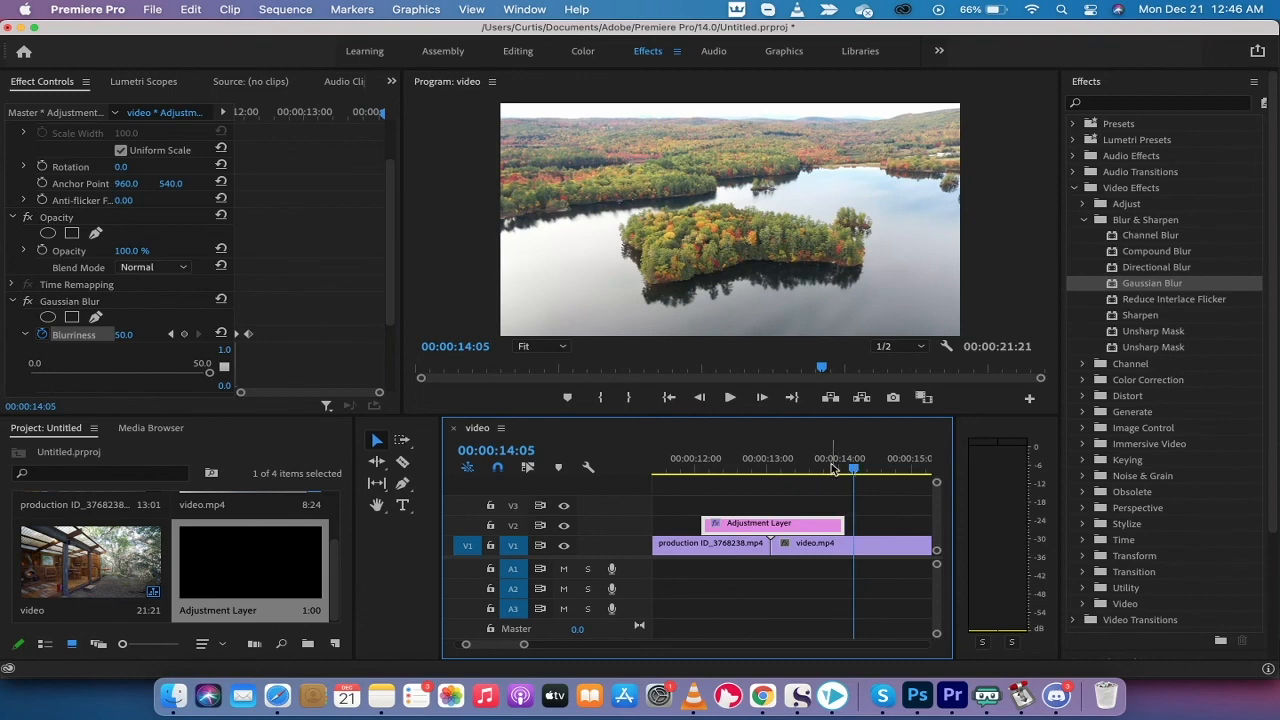